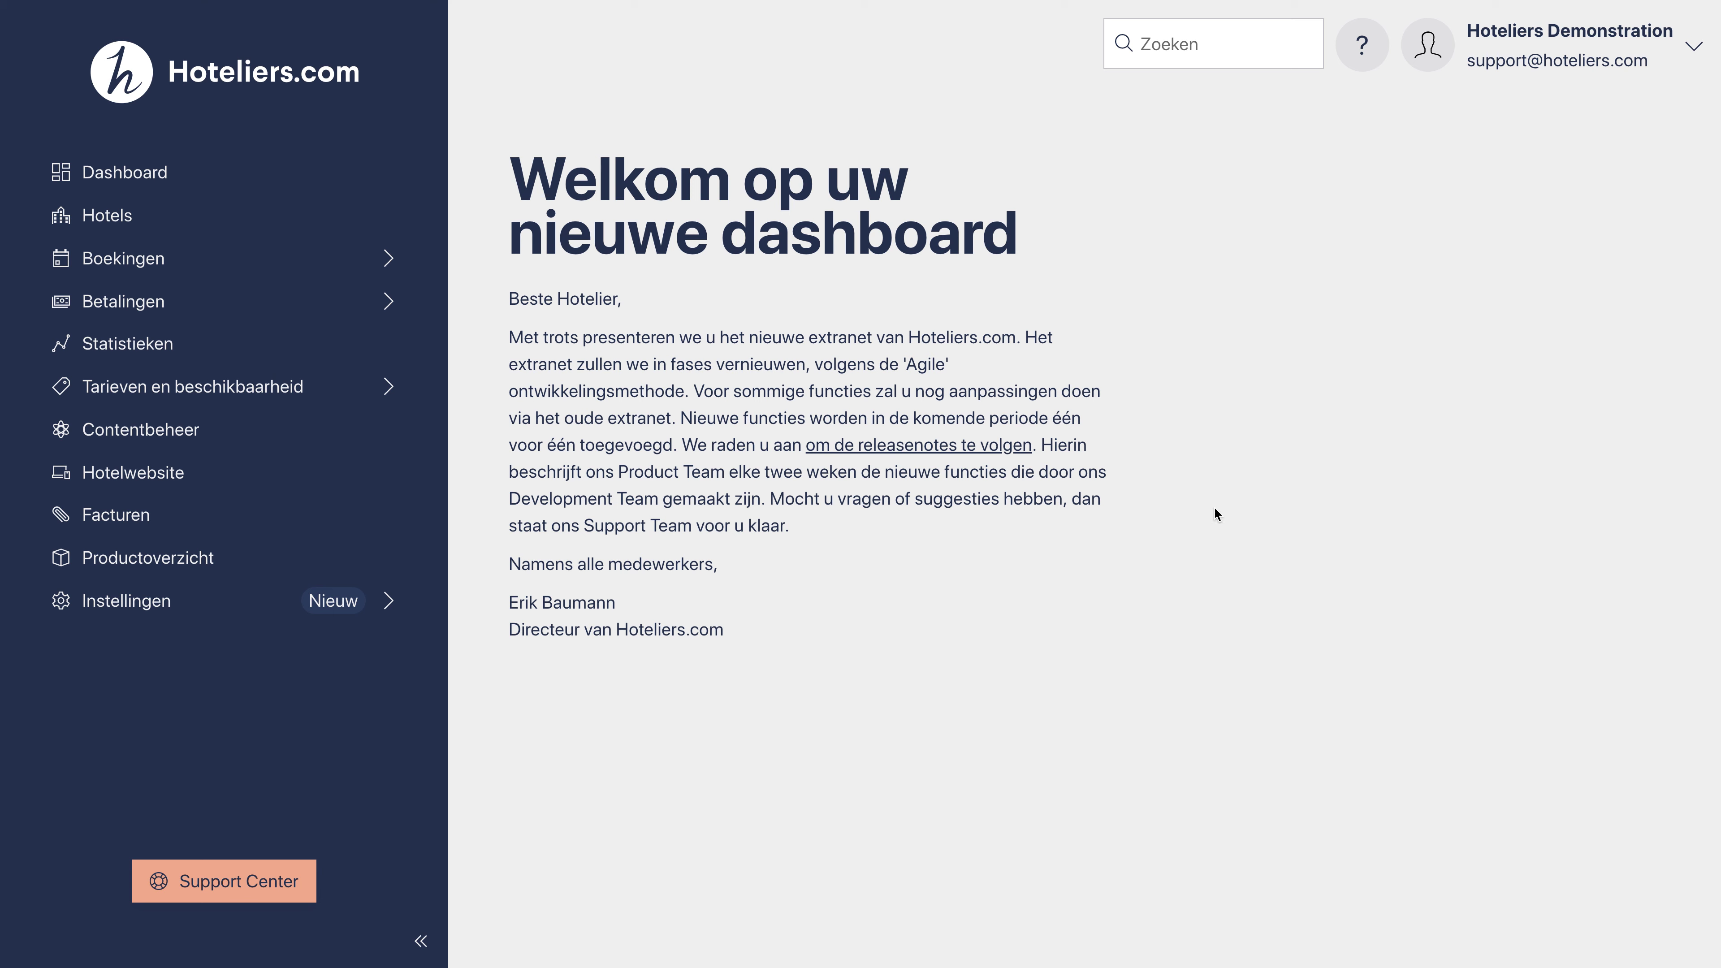
Step: Open Contentbeheer from the welcome dashboard's left sidebar
left_click(201, 434)
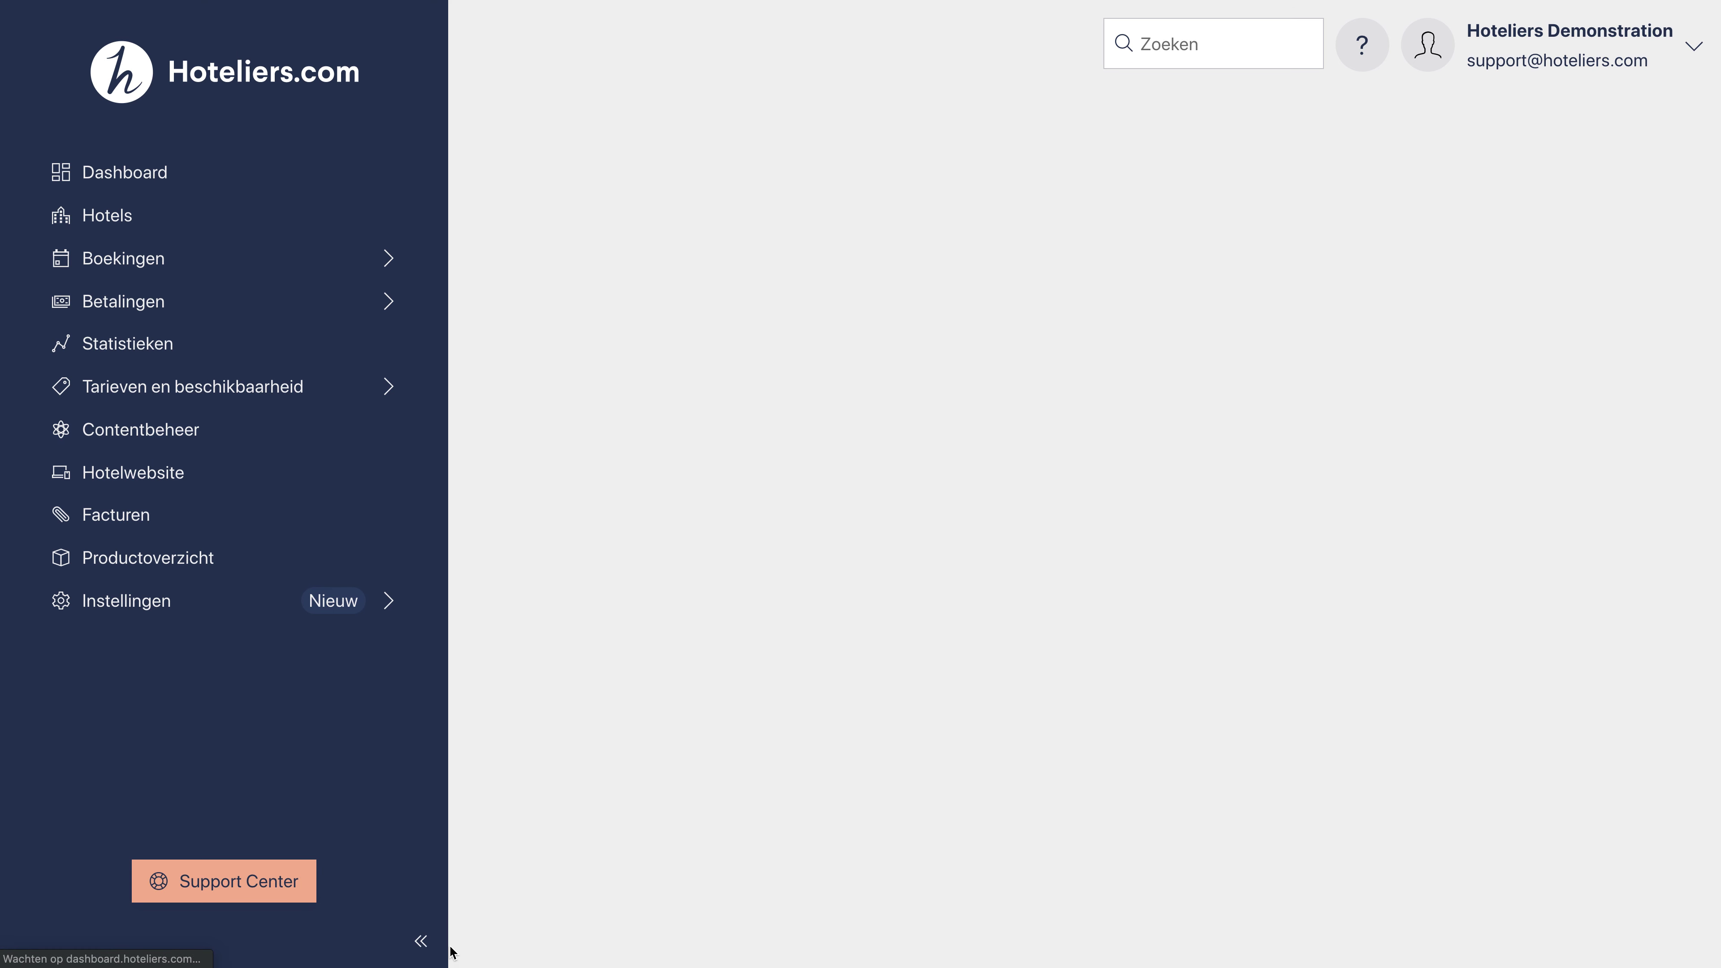
Step: Collapse the sidebar and open the Basic room's 'Add Corporate rate to this room' form
left_click(421, 944)
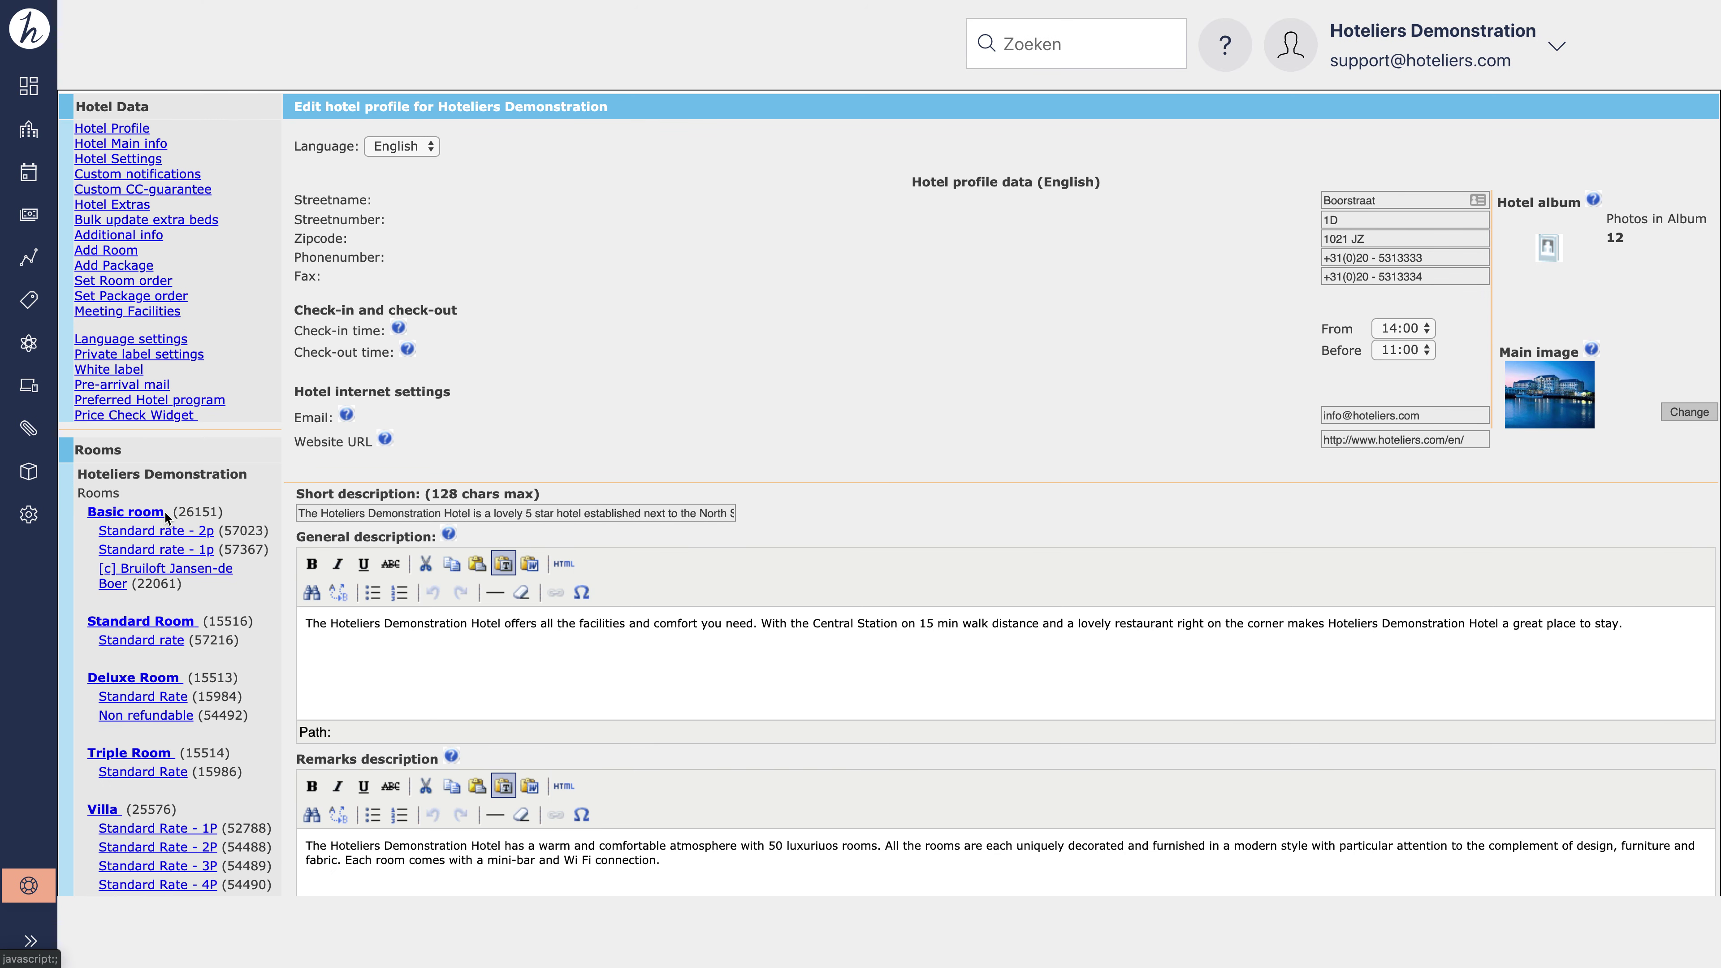
left_click(152, 513)
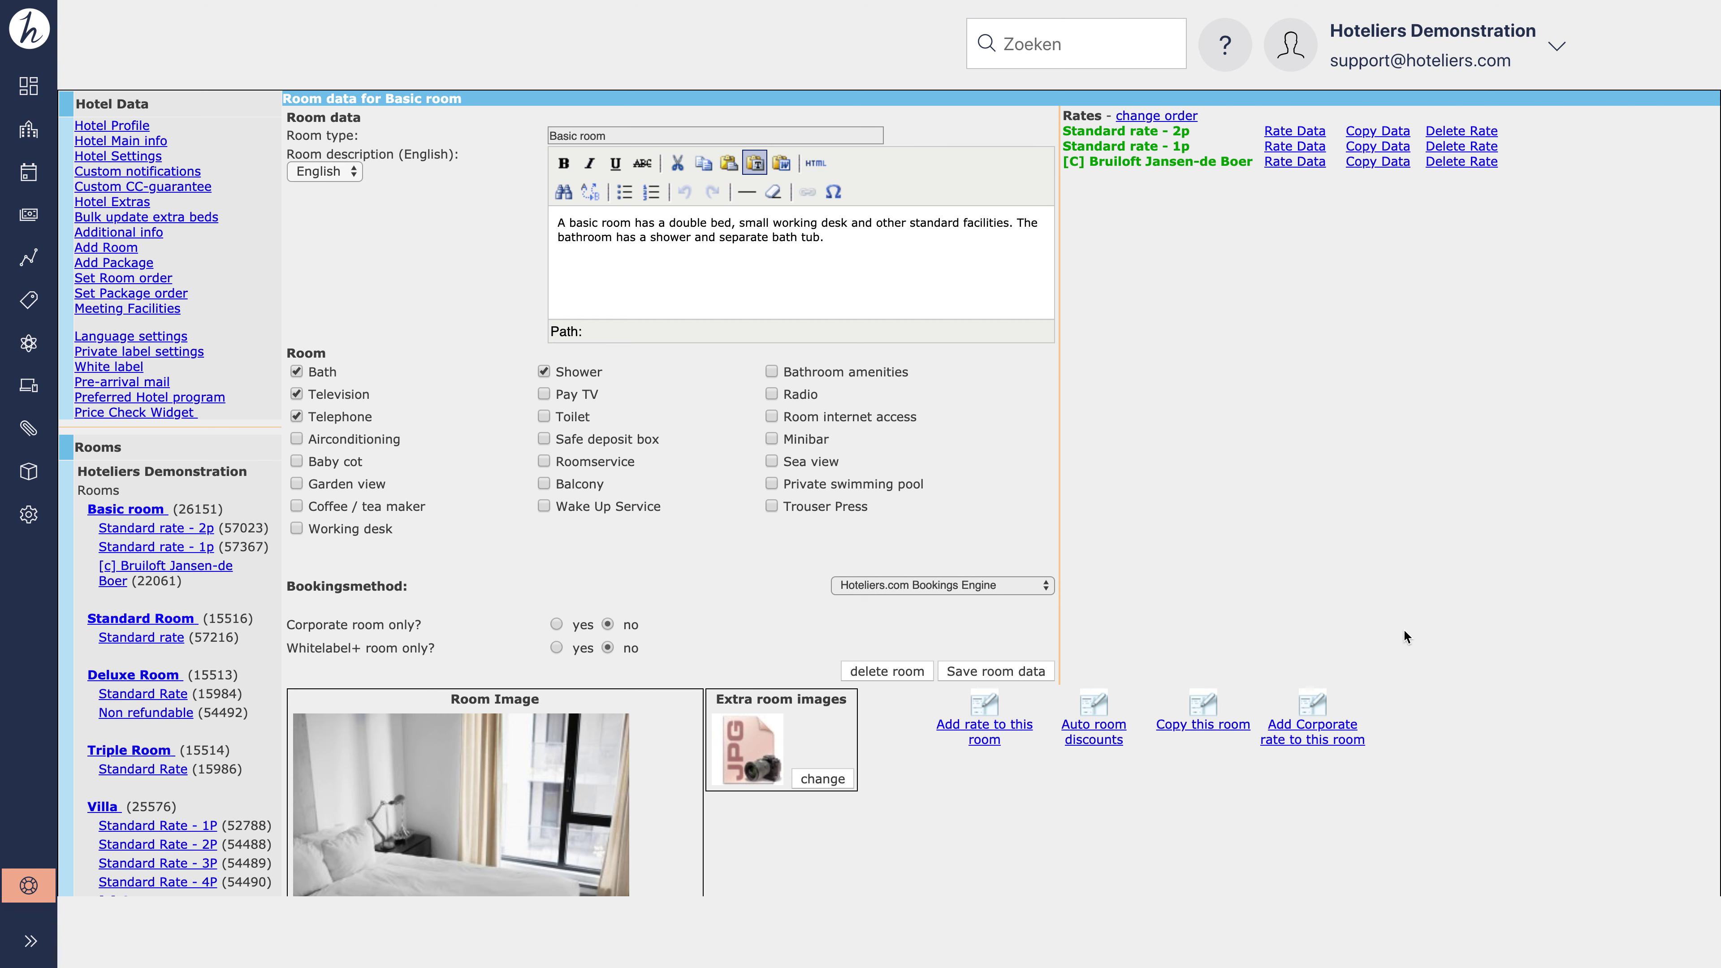
left_click(1327, 734)
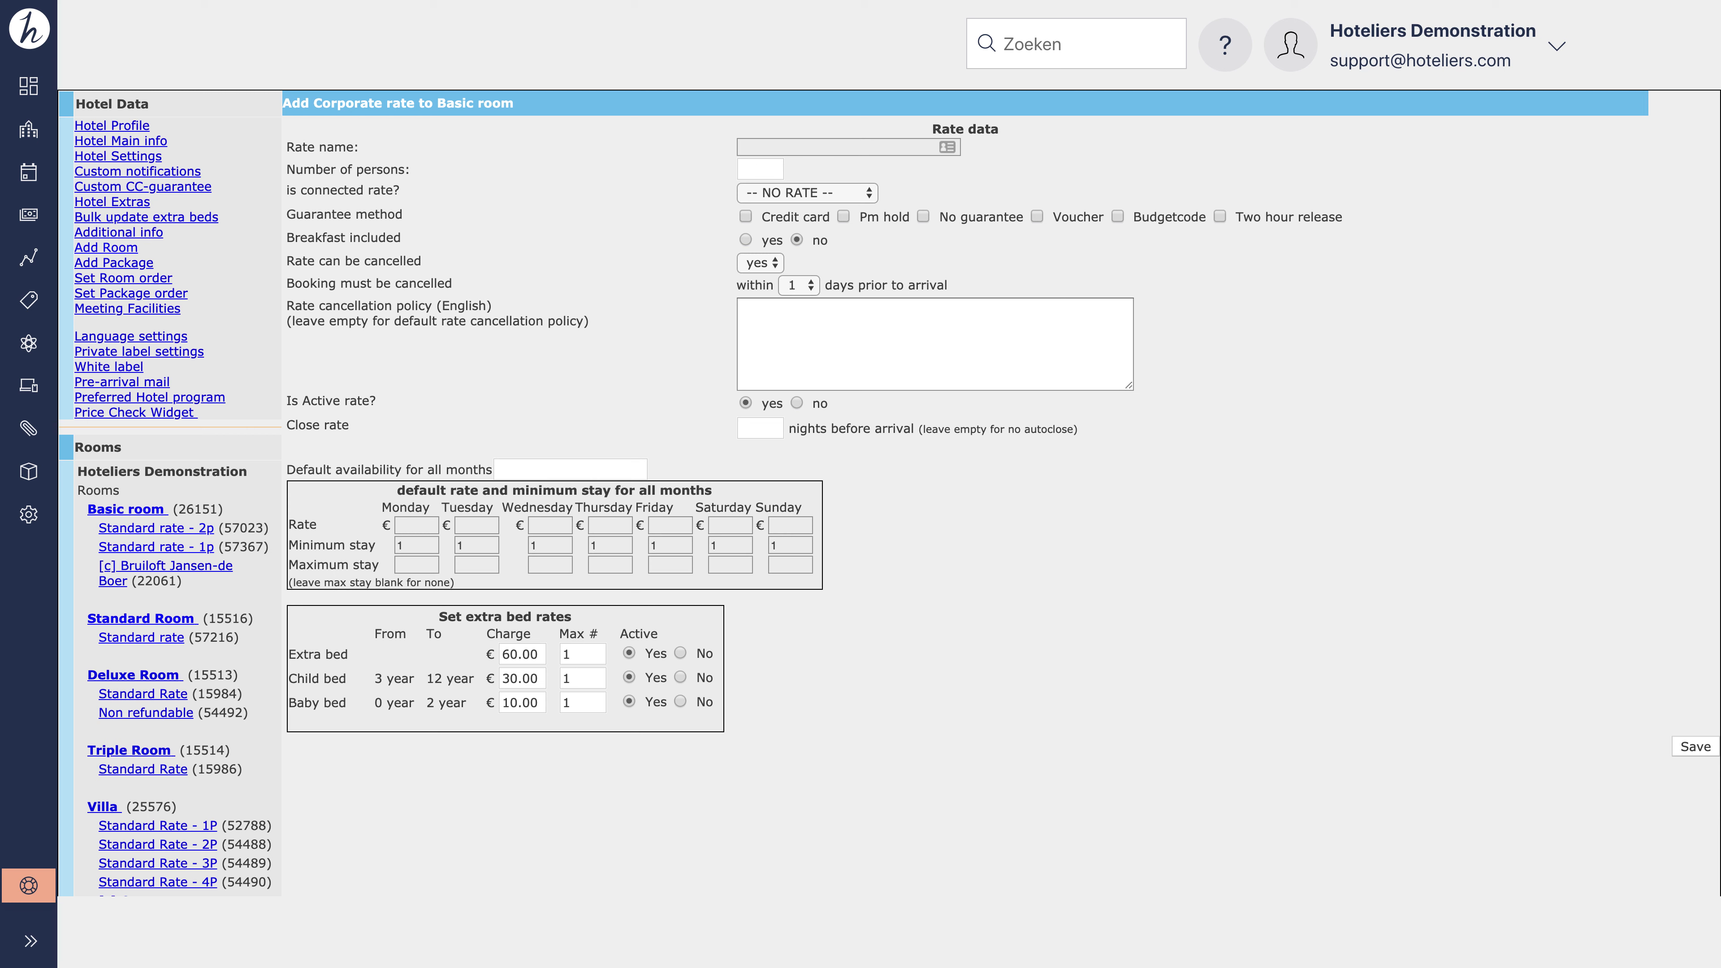
Step: Name the rate 'Shell corporate rate' for 1 person, connected to Standard rate - 1p with Pm hold
left_click(841, 147)
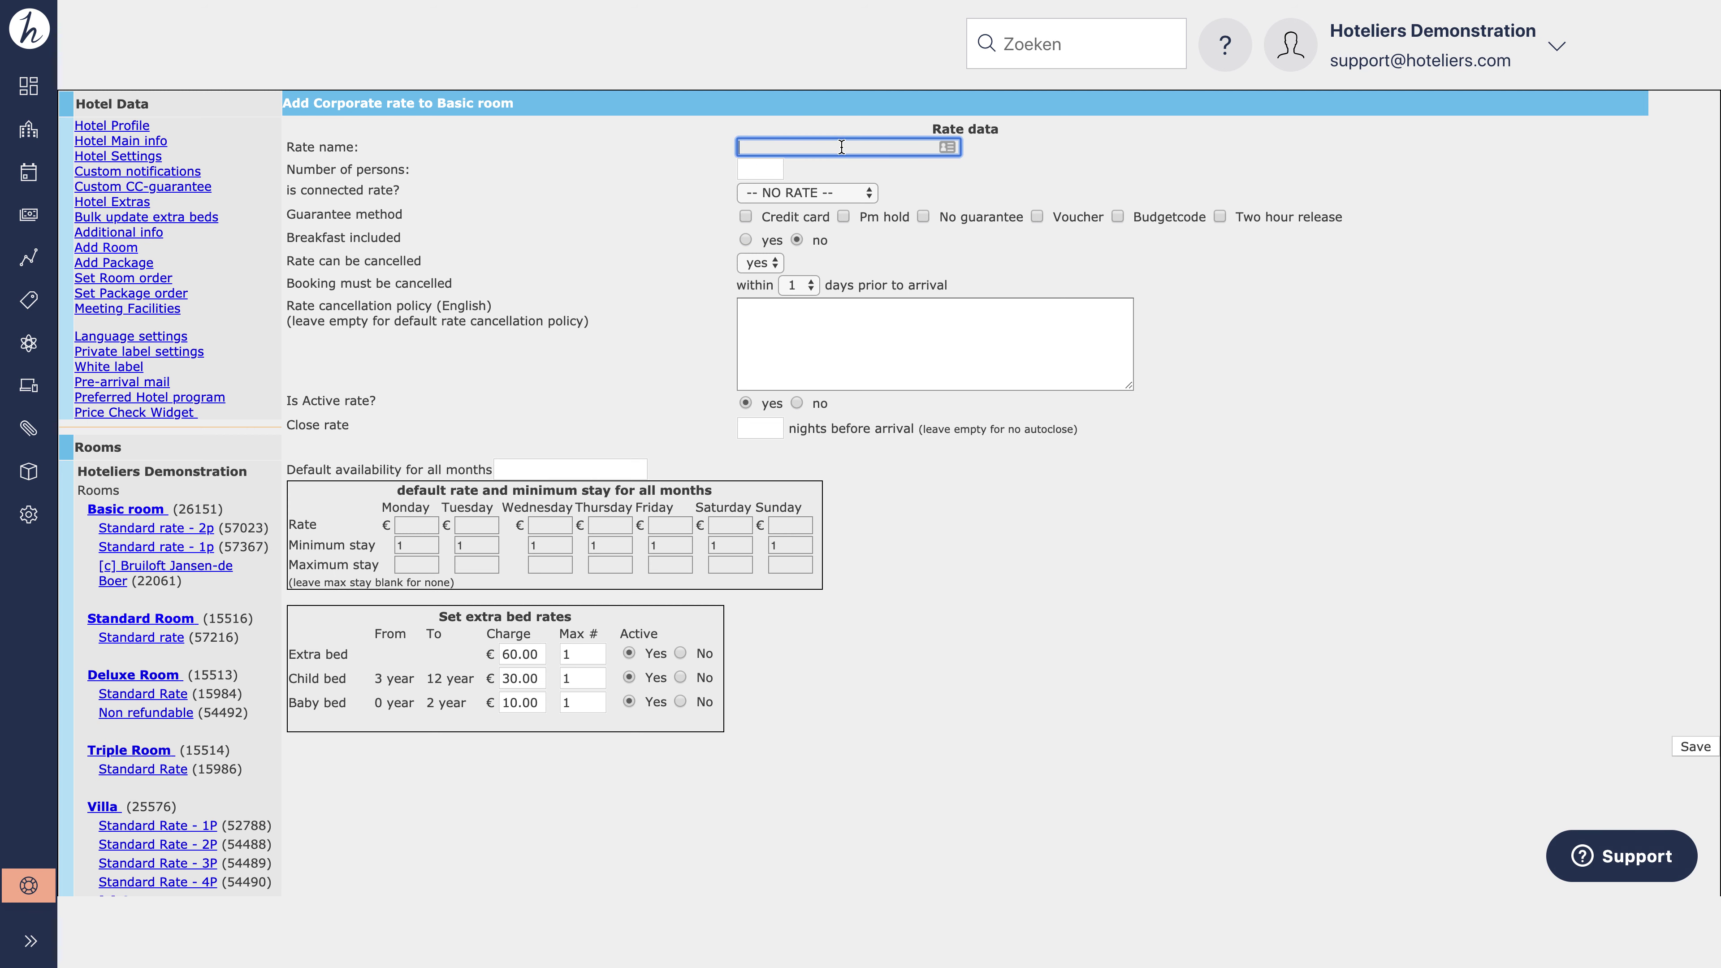
type("Shell corporate rate")
left_click(759, 168)
type("2")
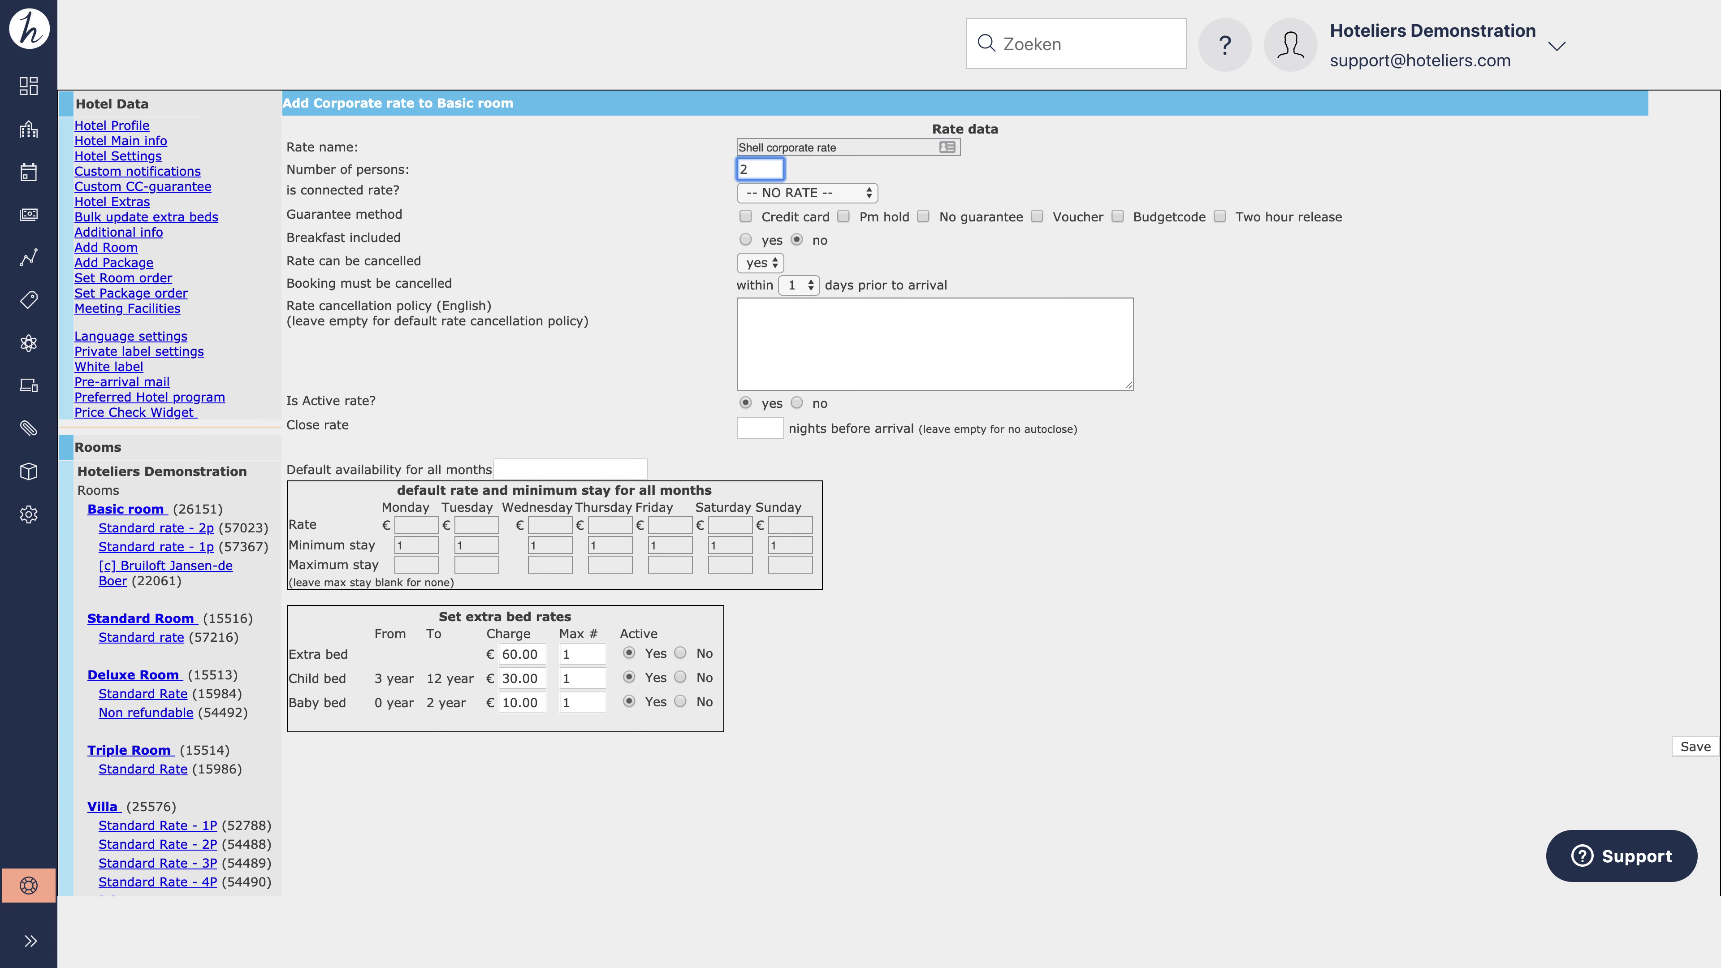
key("BackSpace")
type("1")
left_click(815, 193)
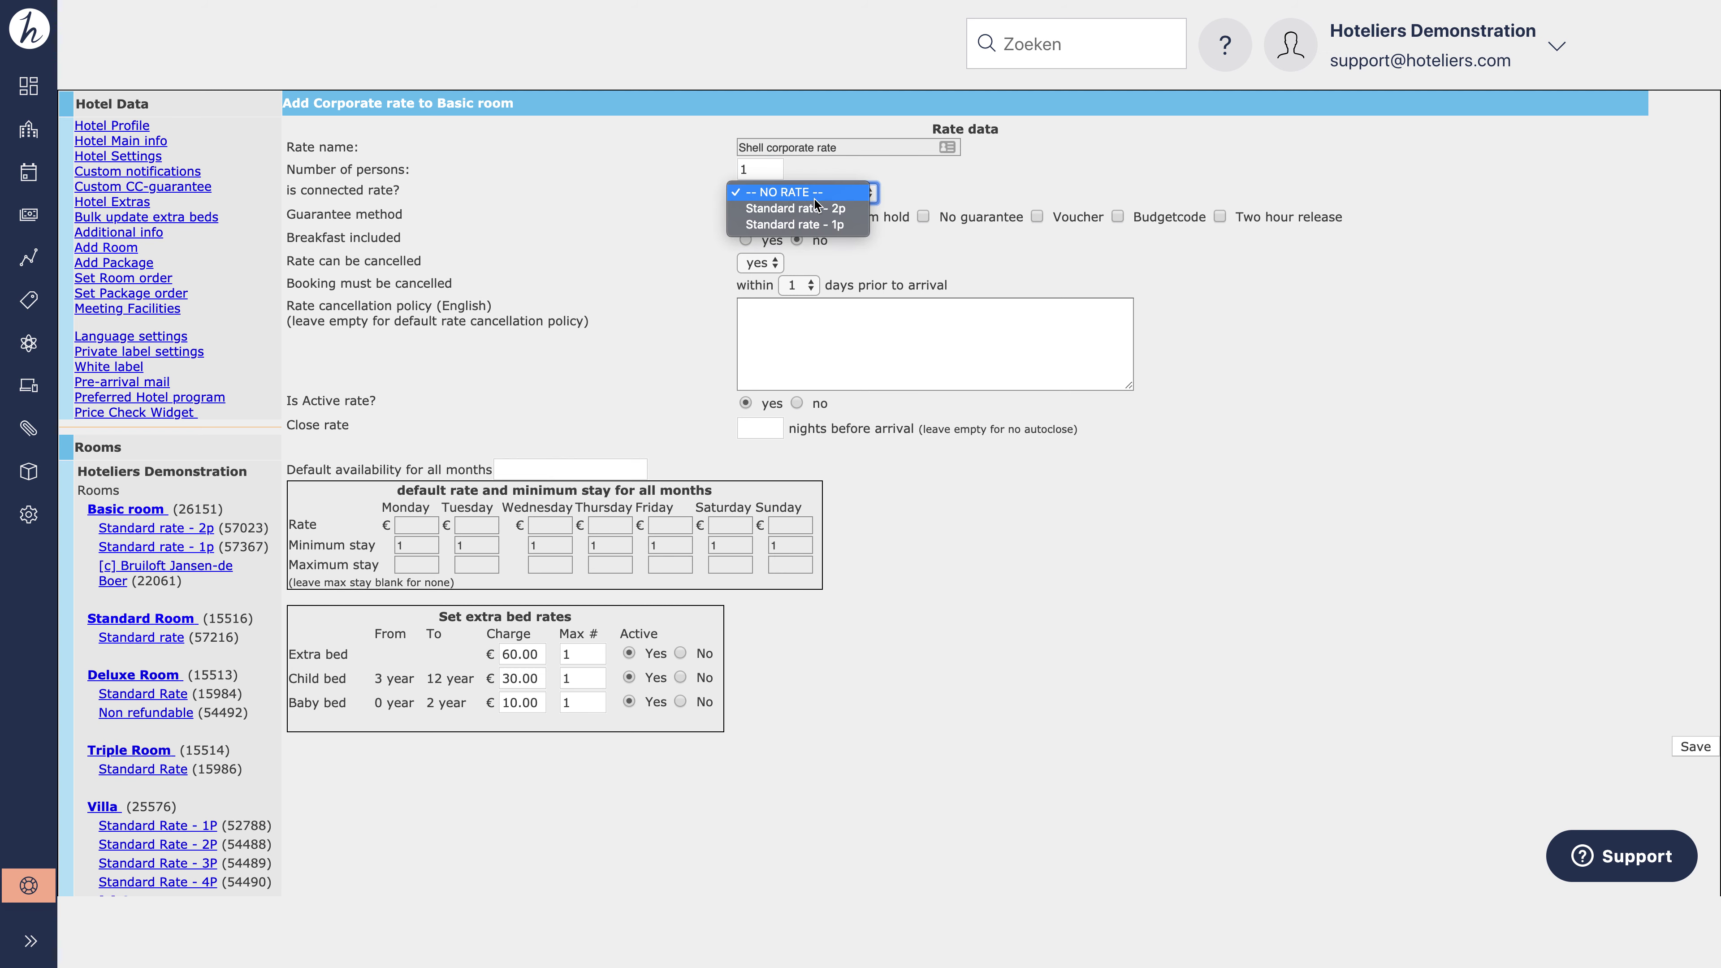
left_click(816, 225)
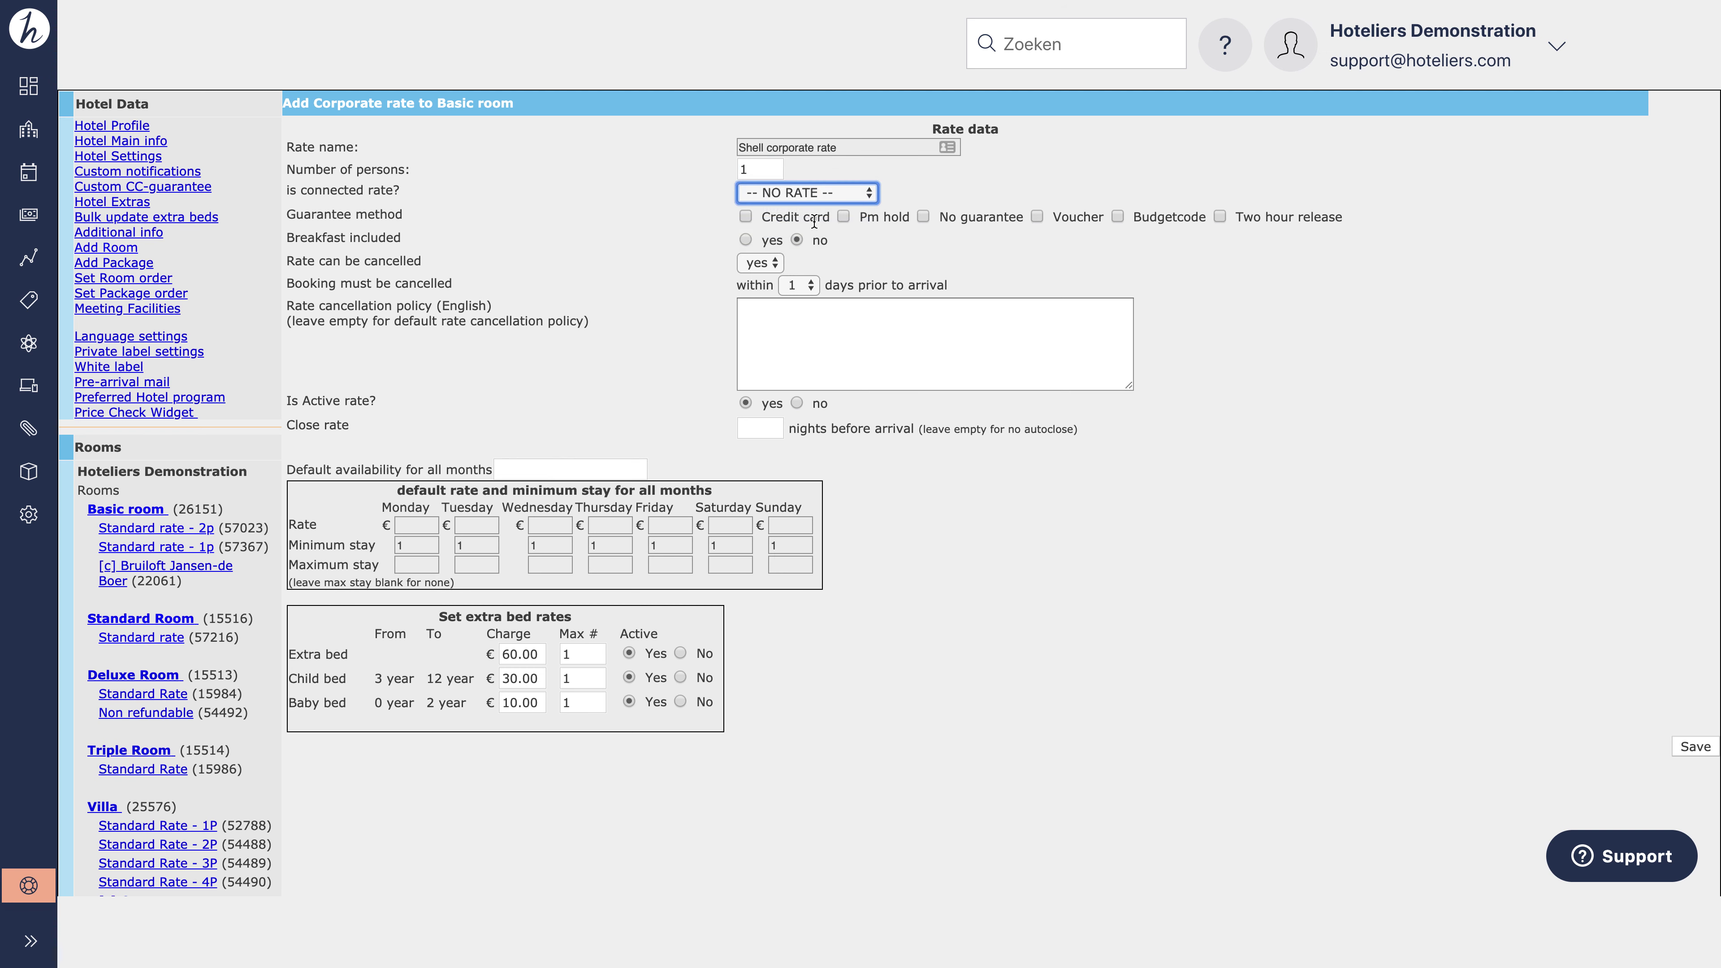
left_click(845, 217)
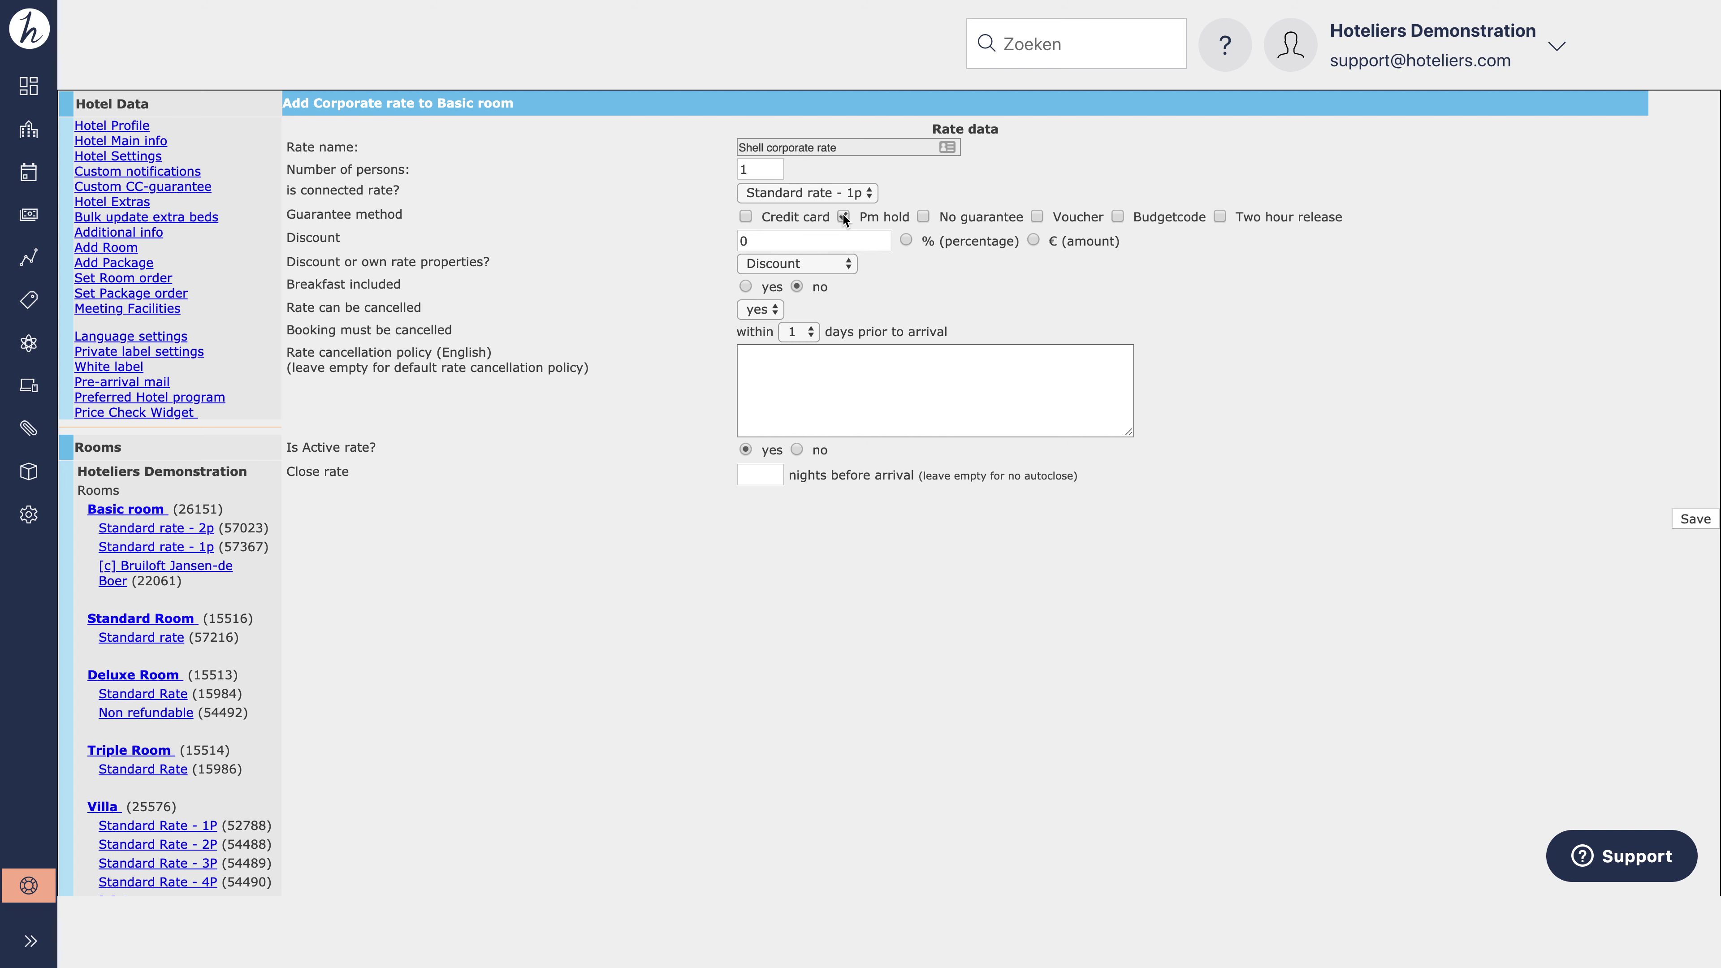
Step: Switch the rate to Own properties, include breakfast, and keep cancellation at 1 day prior
left_click(826, 265)
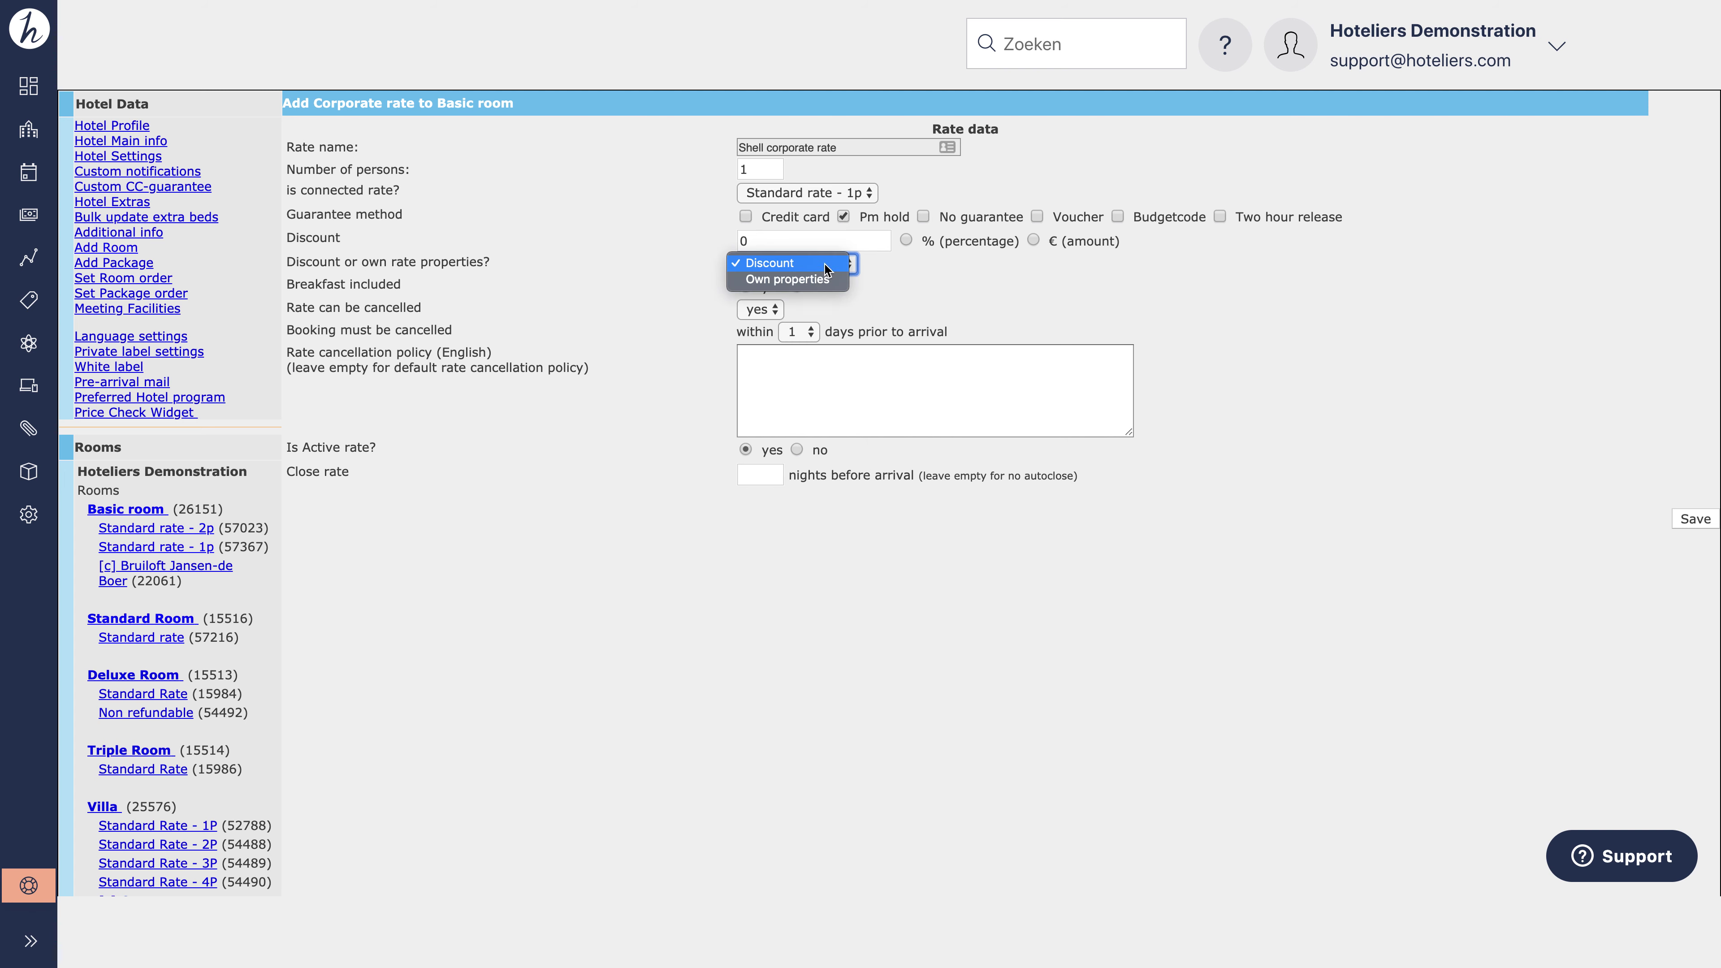
left_click(823, 279)
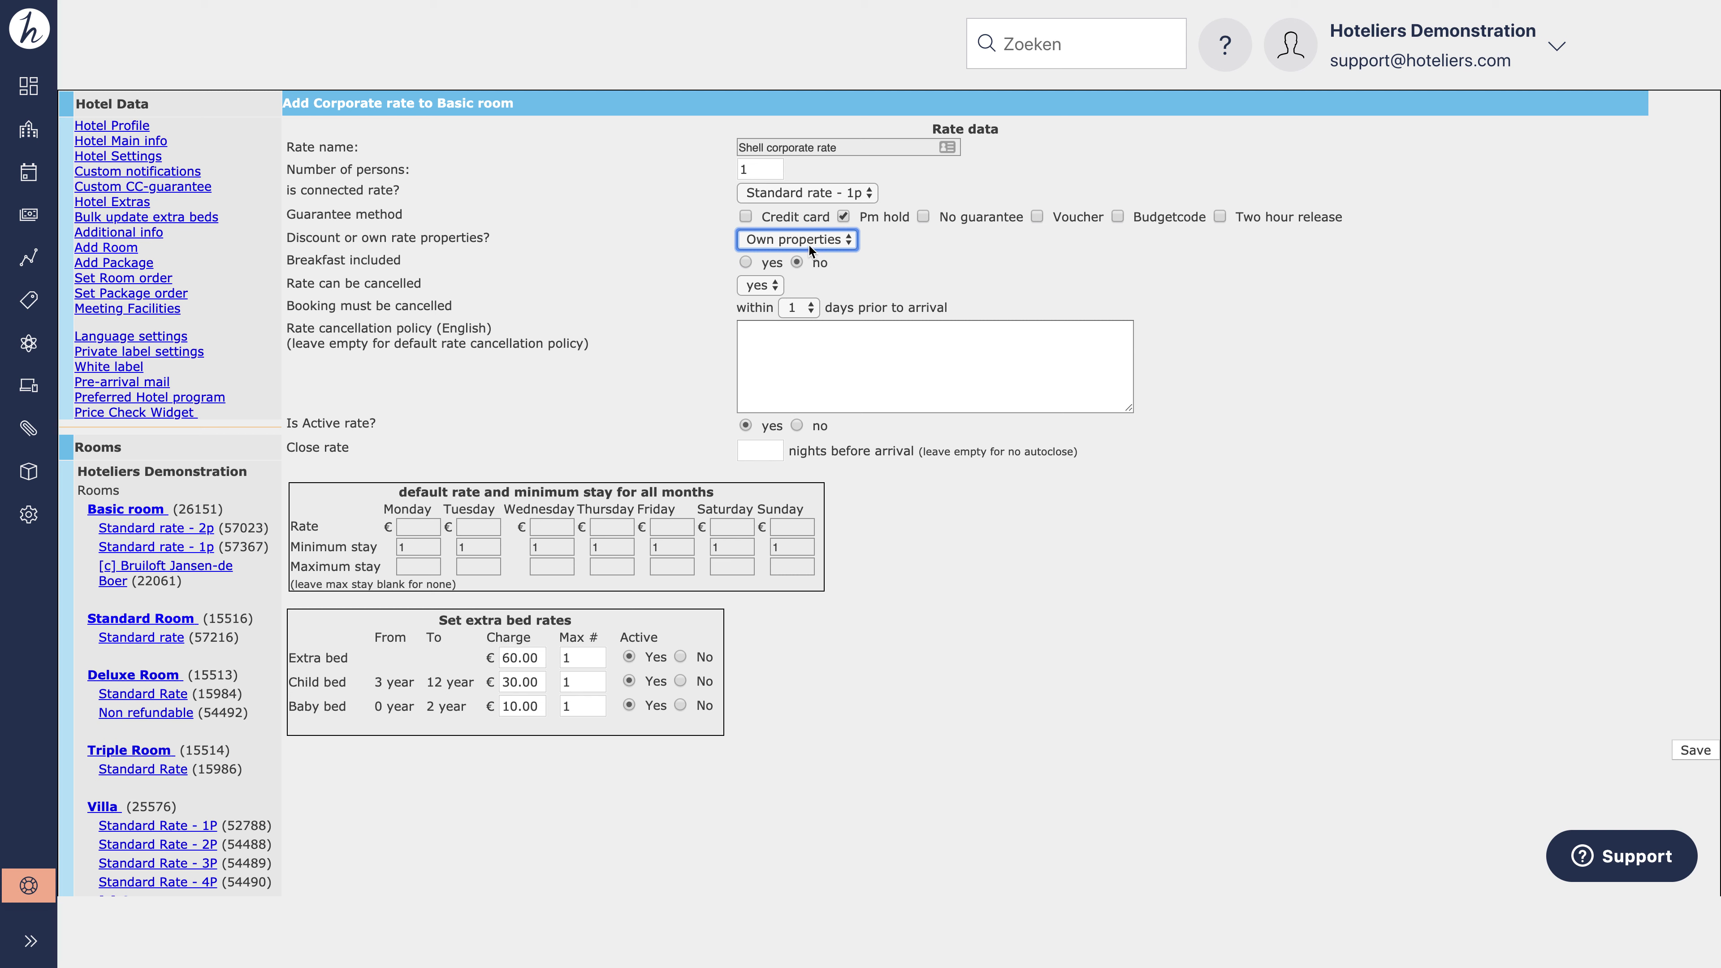
left_click(745, 262)
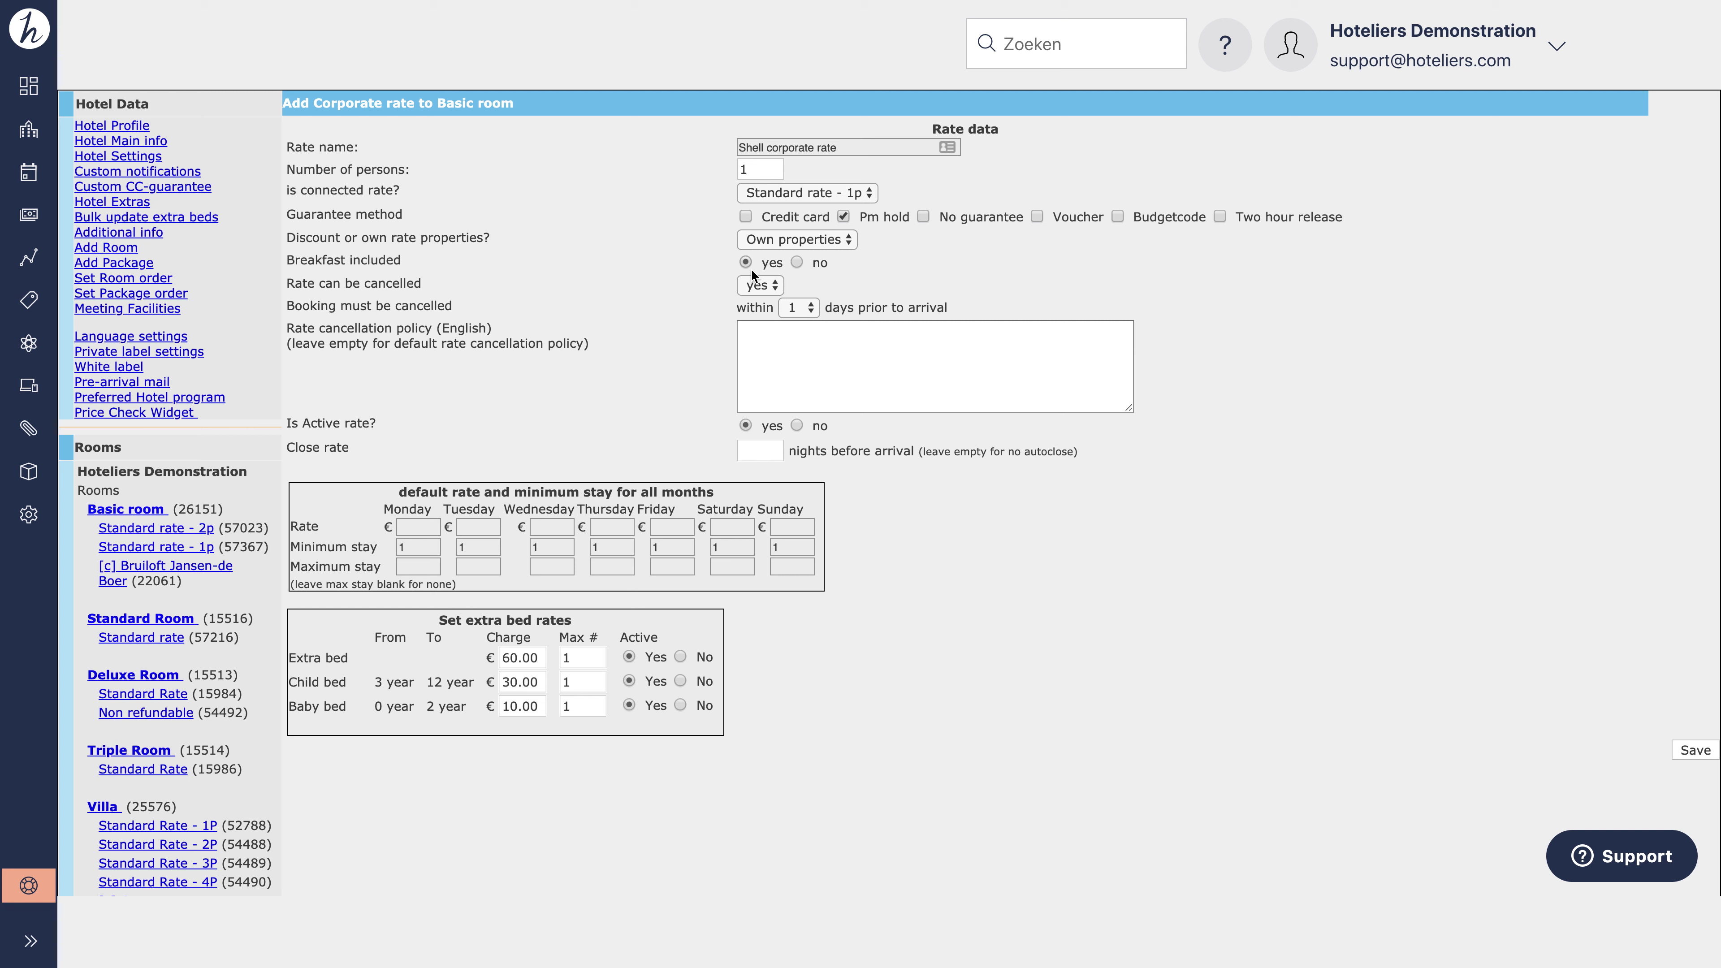
left_click(801, 311)
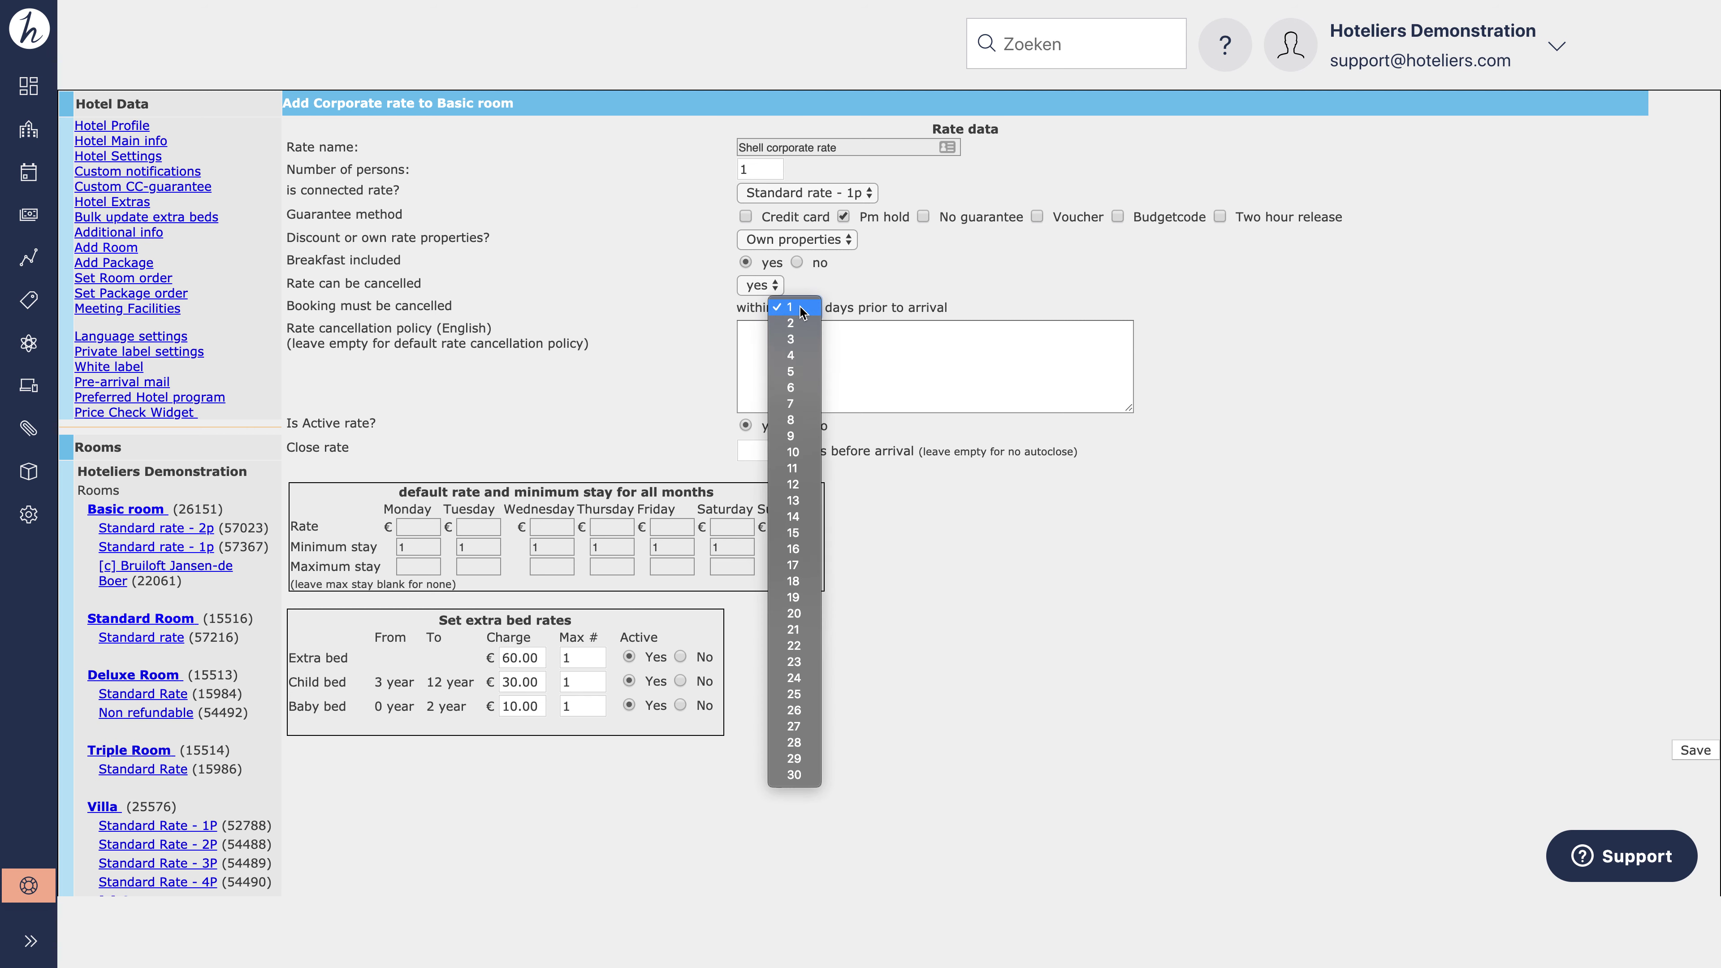
left_click(801, 312)
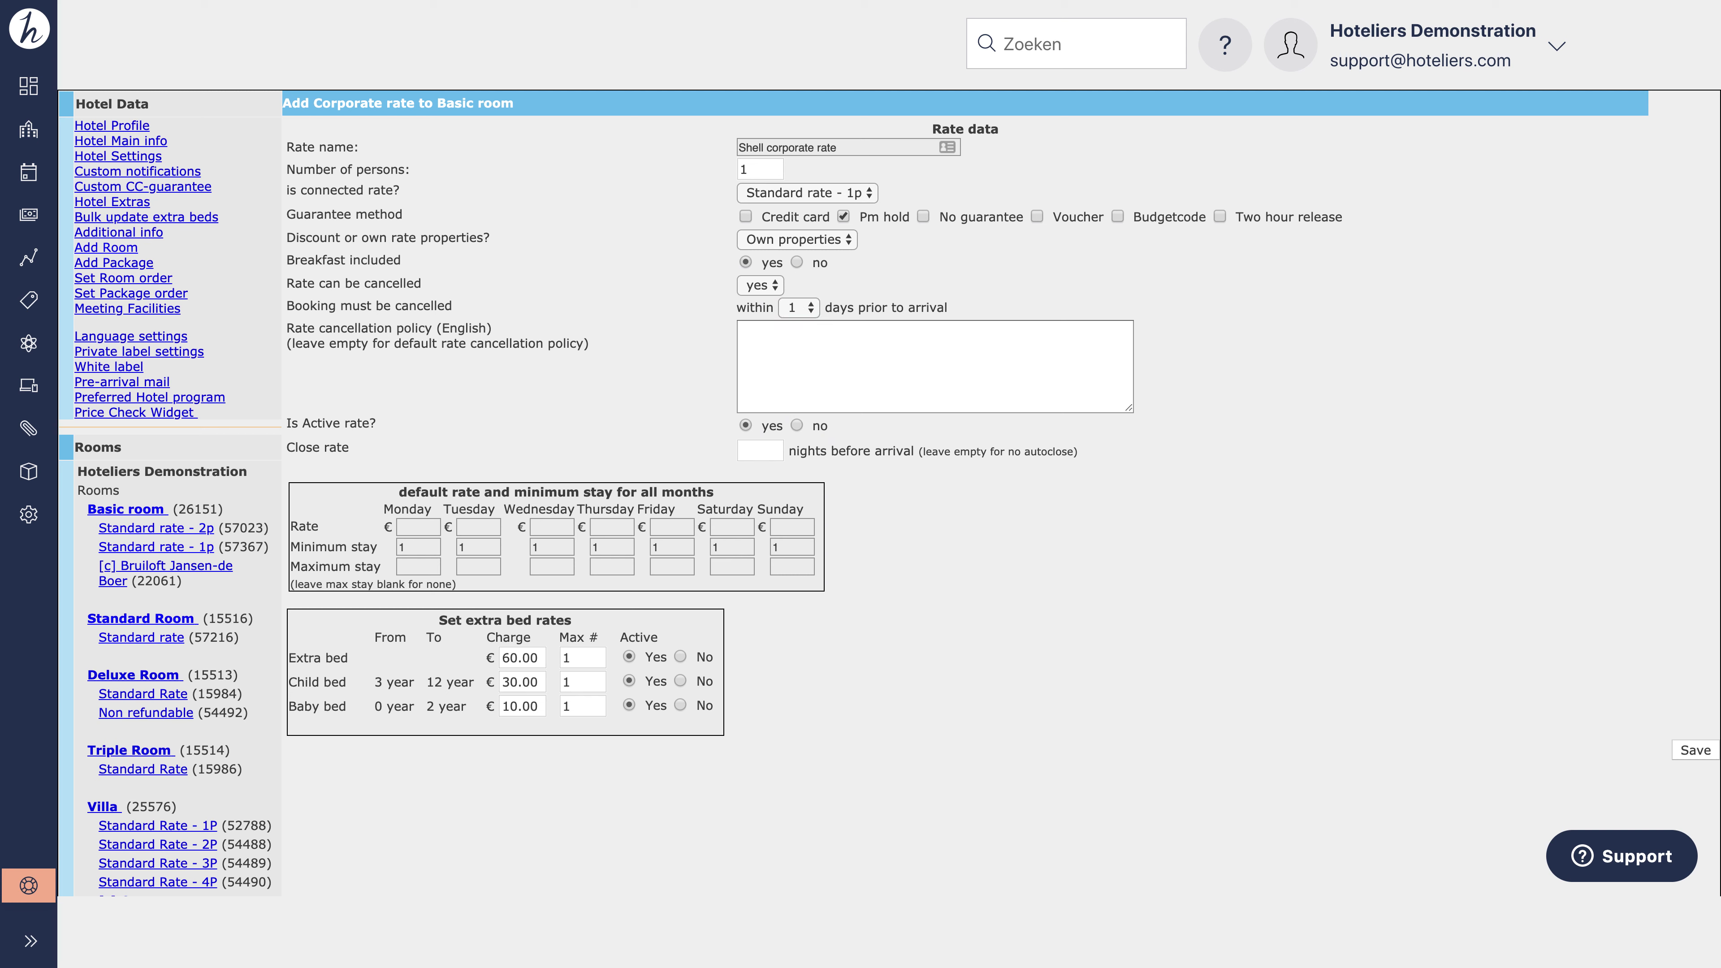
Step: Enter the 6PM-on-arrival-day cancellation policy, keep the rate active and clear the autoclose hint
left_click(908, 380)
type("This rate can be cancelled up to 6PM on the day of arrival.")
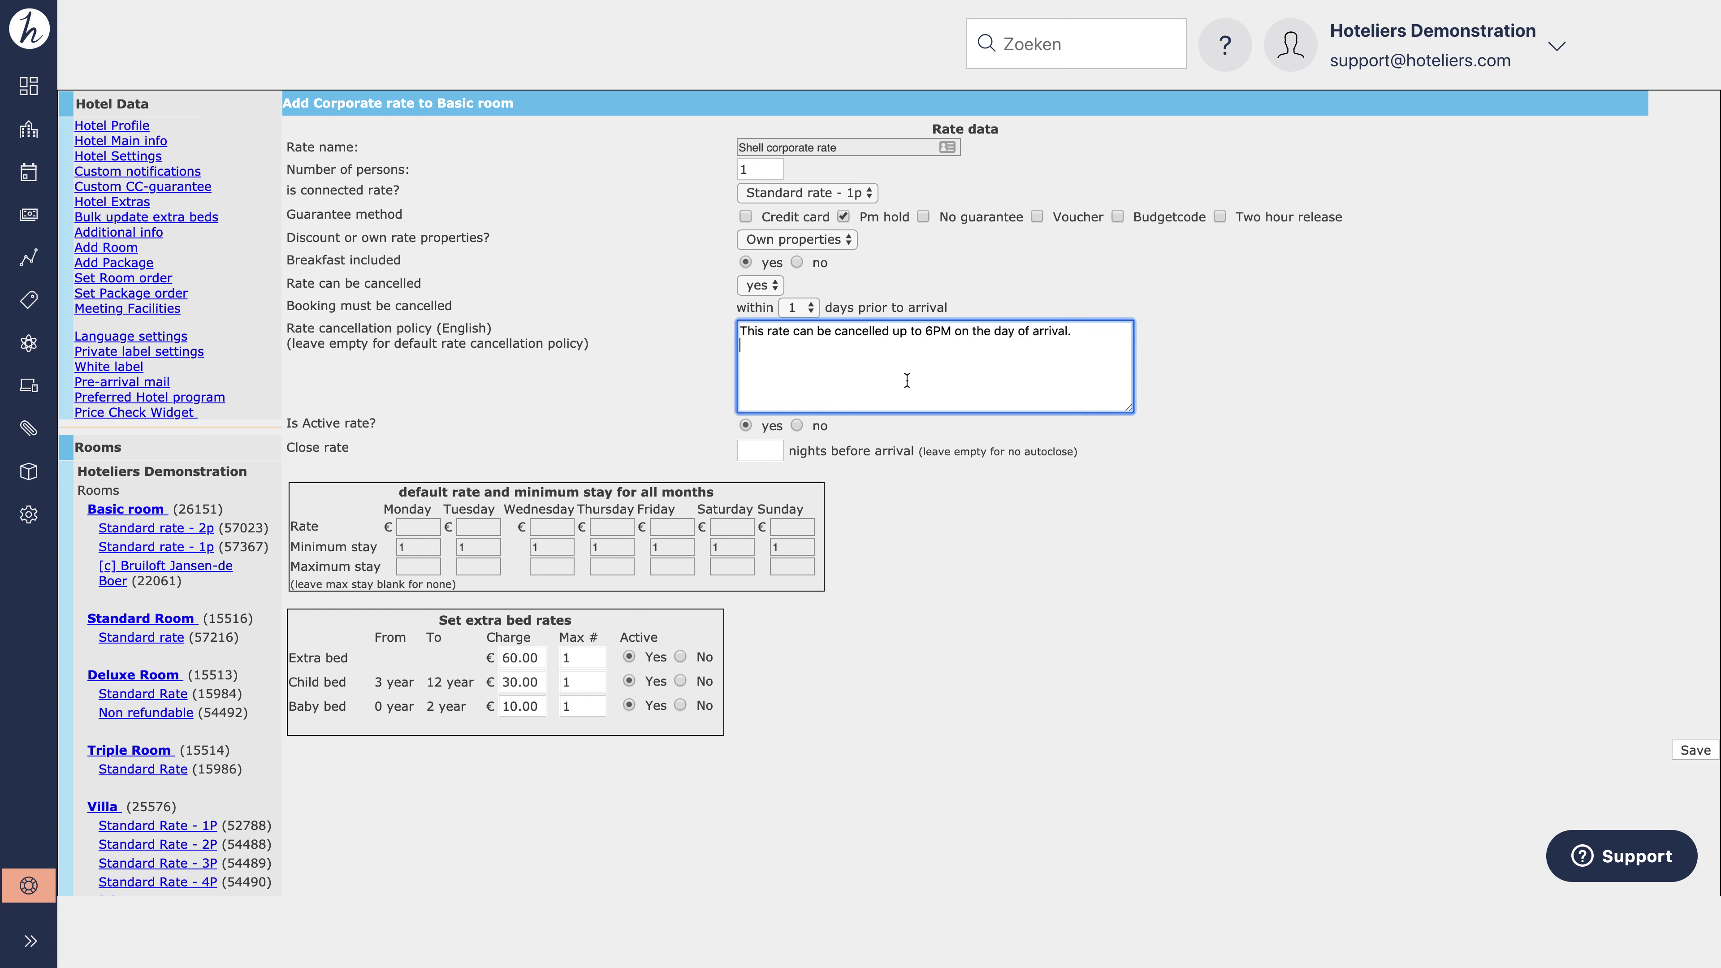
key("BackSpace")
left_click(744, 428)
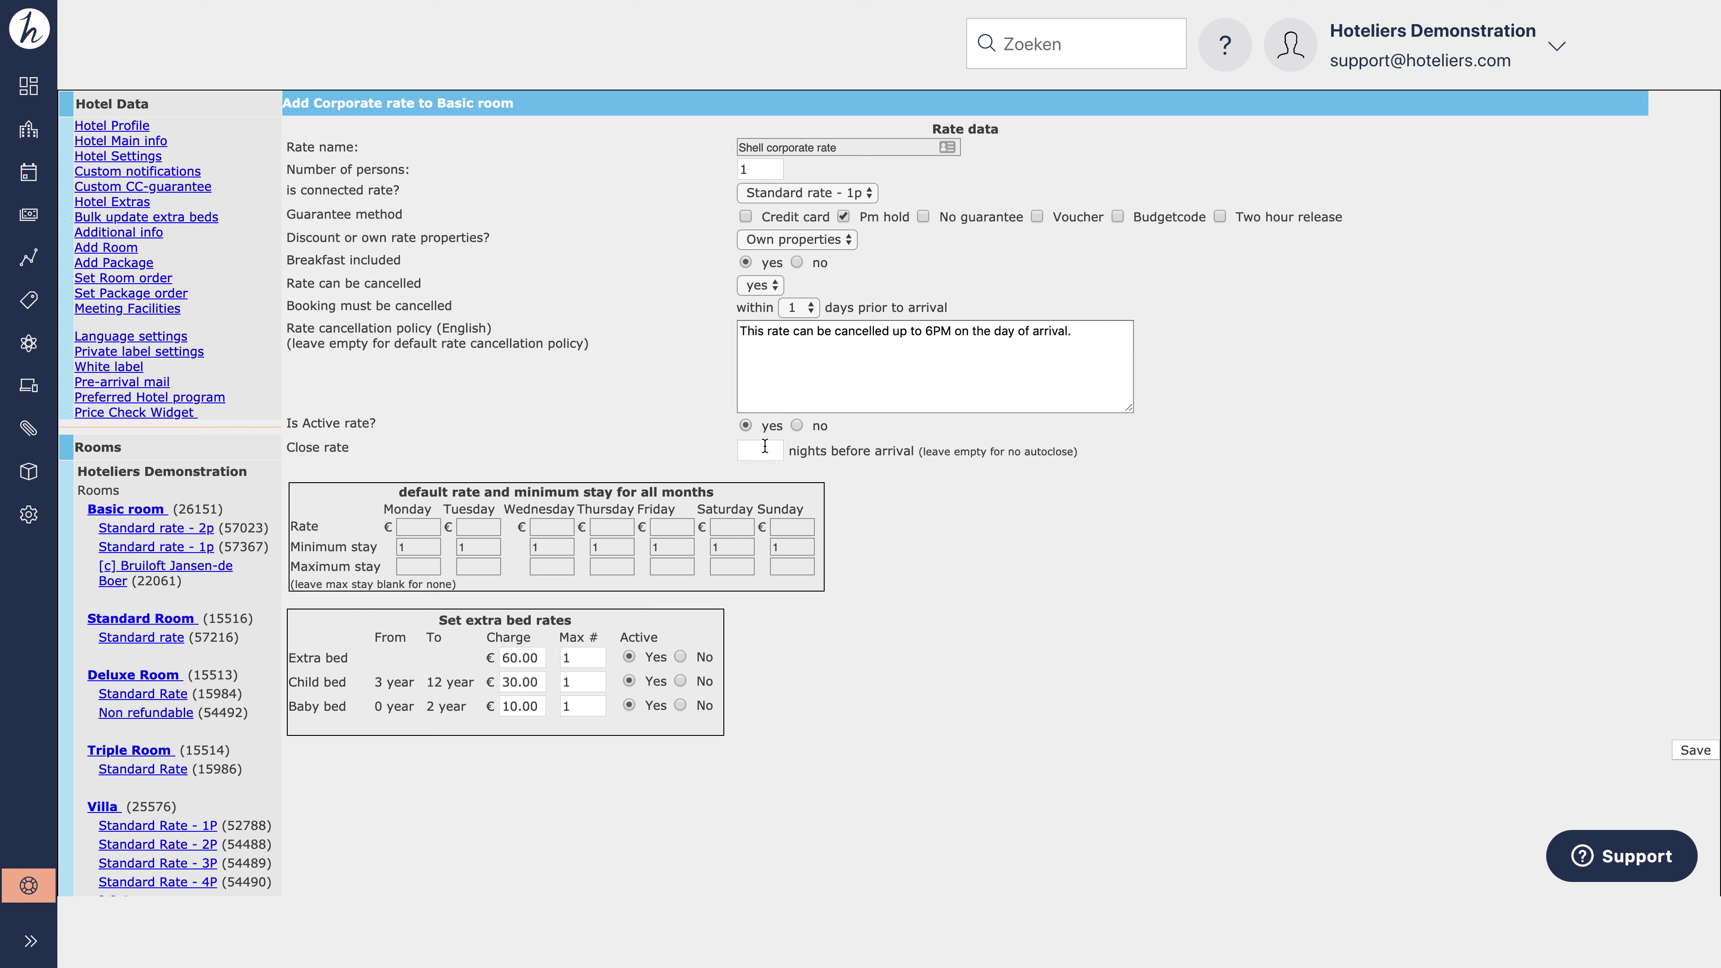
left_click(930, 454)
left_click_drag(931, 454, 1075, 452)
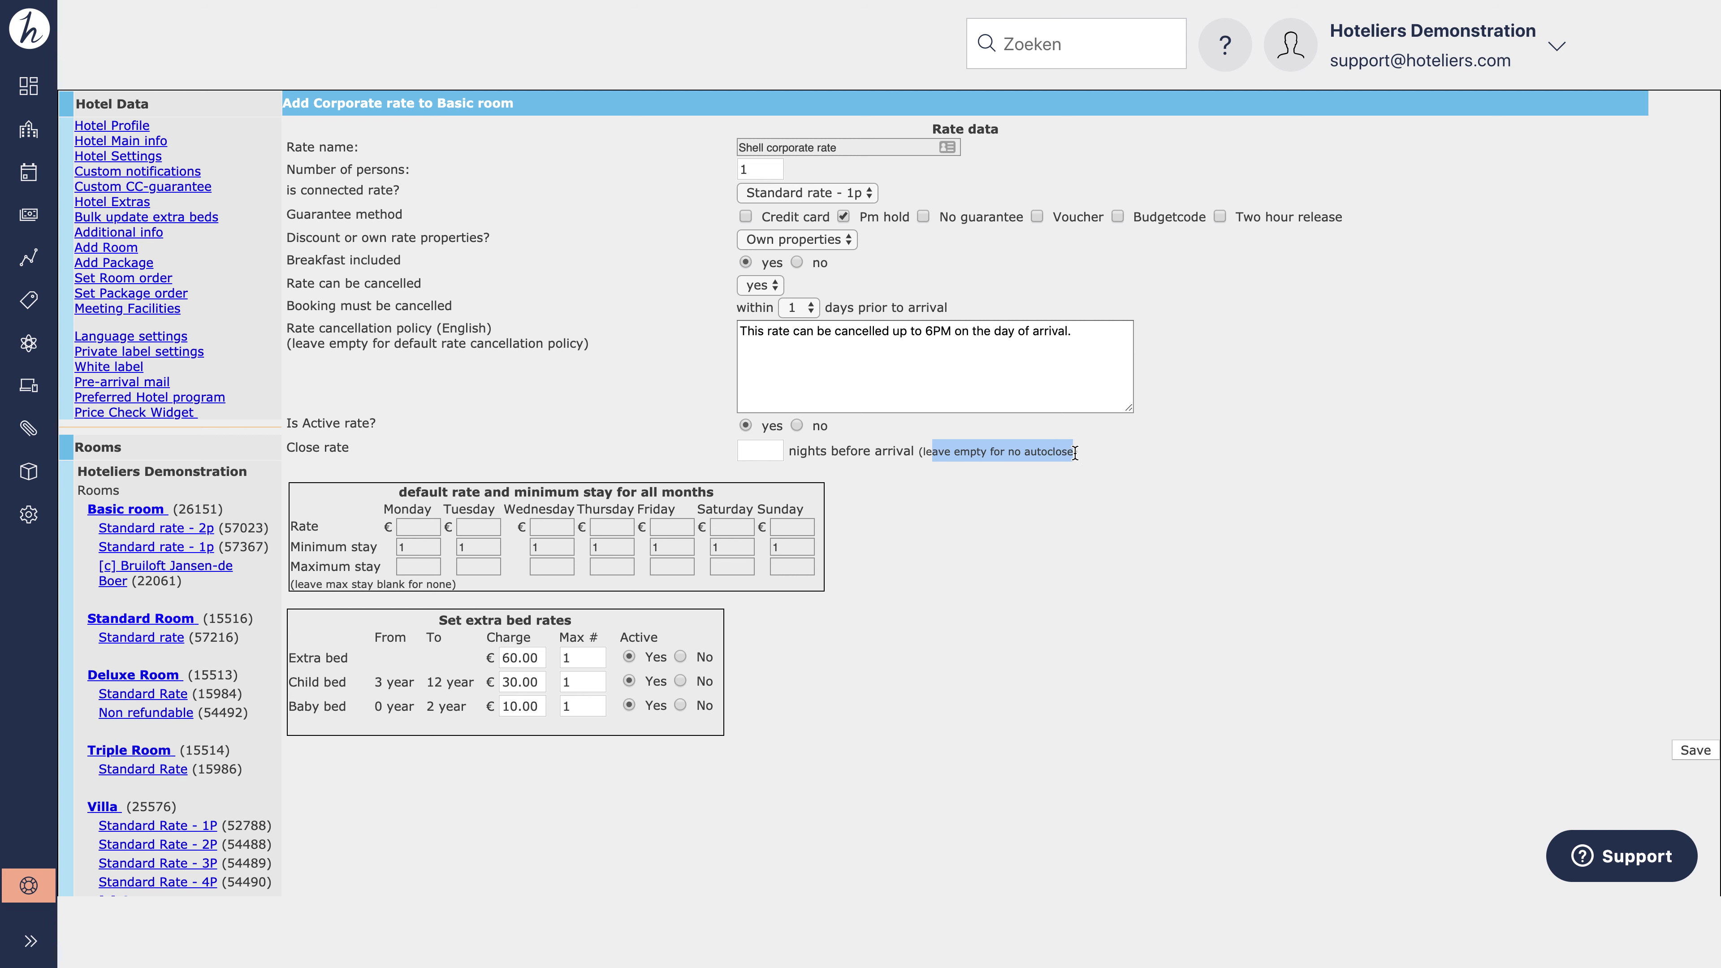
left_click(1133, 483)
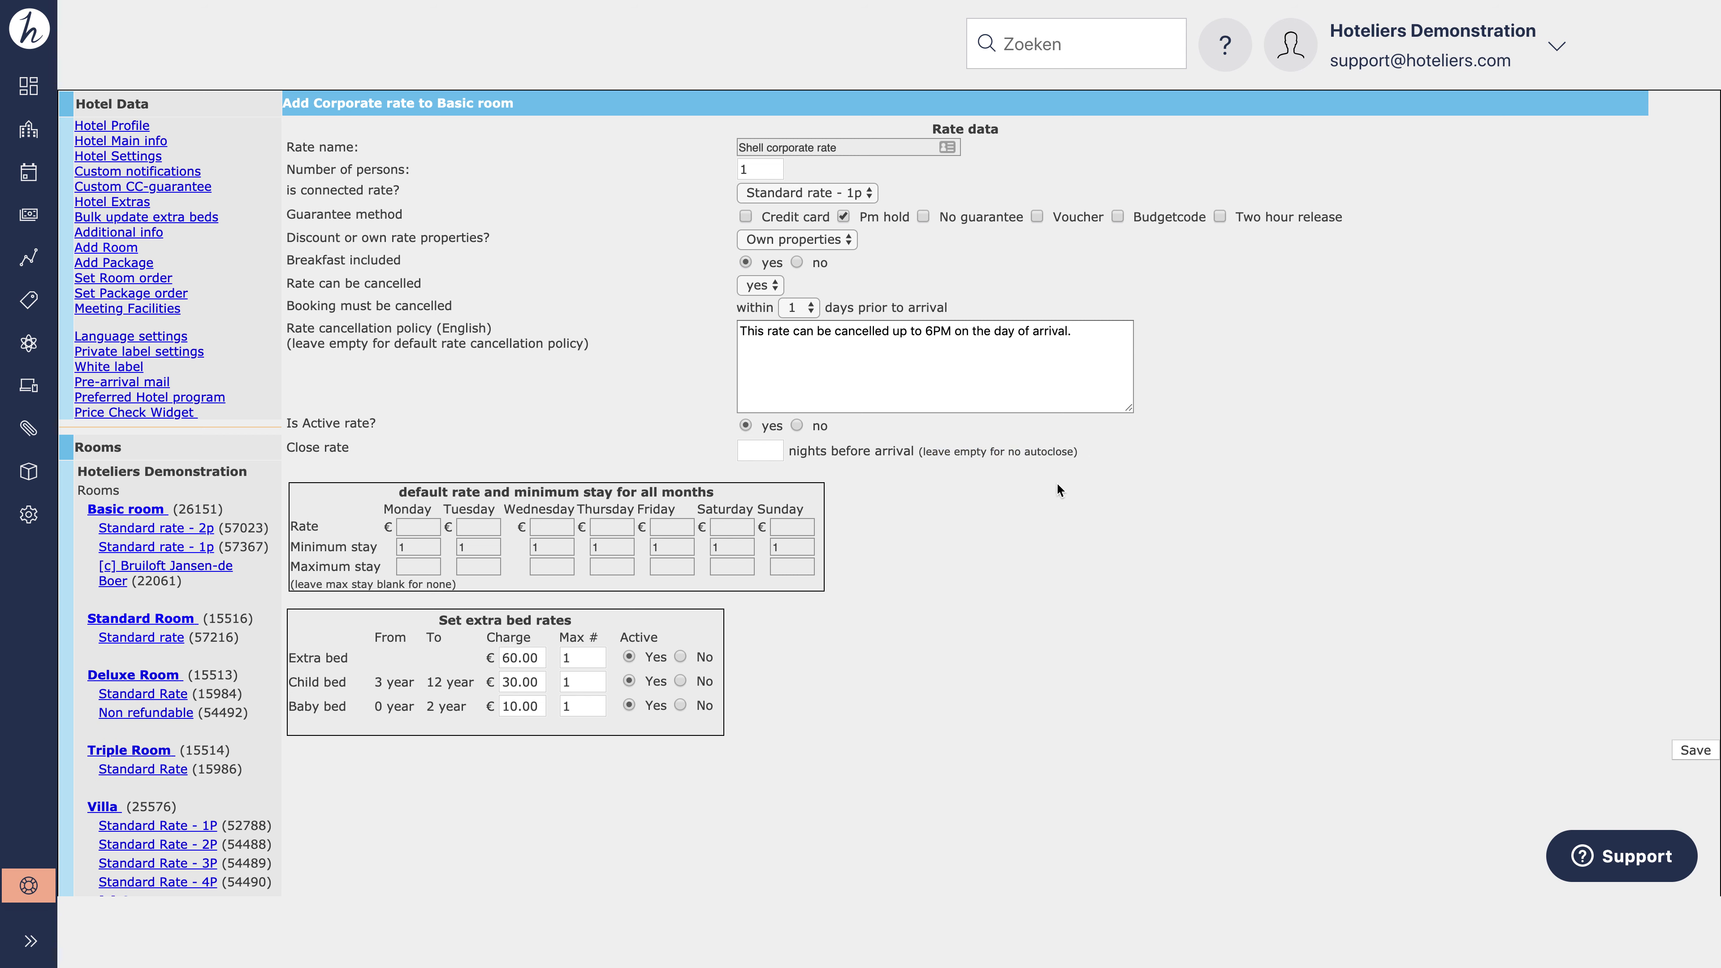
Step: Enter rates of 100 for Monday–Thursday and 80 for Friday–Sunday
left_click(412, 526)
type("100")
key("Tab")
type("100")
key("Tab")
type("100")
key("Tab")
type("100")
key("Tab")
type("80")
key("Tab")
type("80")
key("Tab")
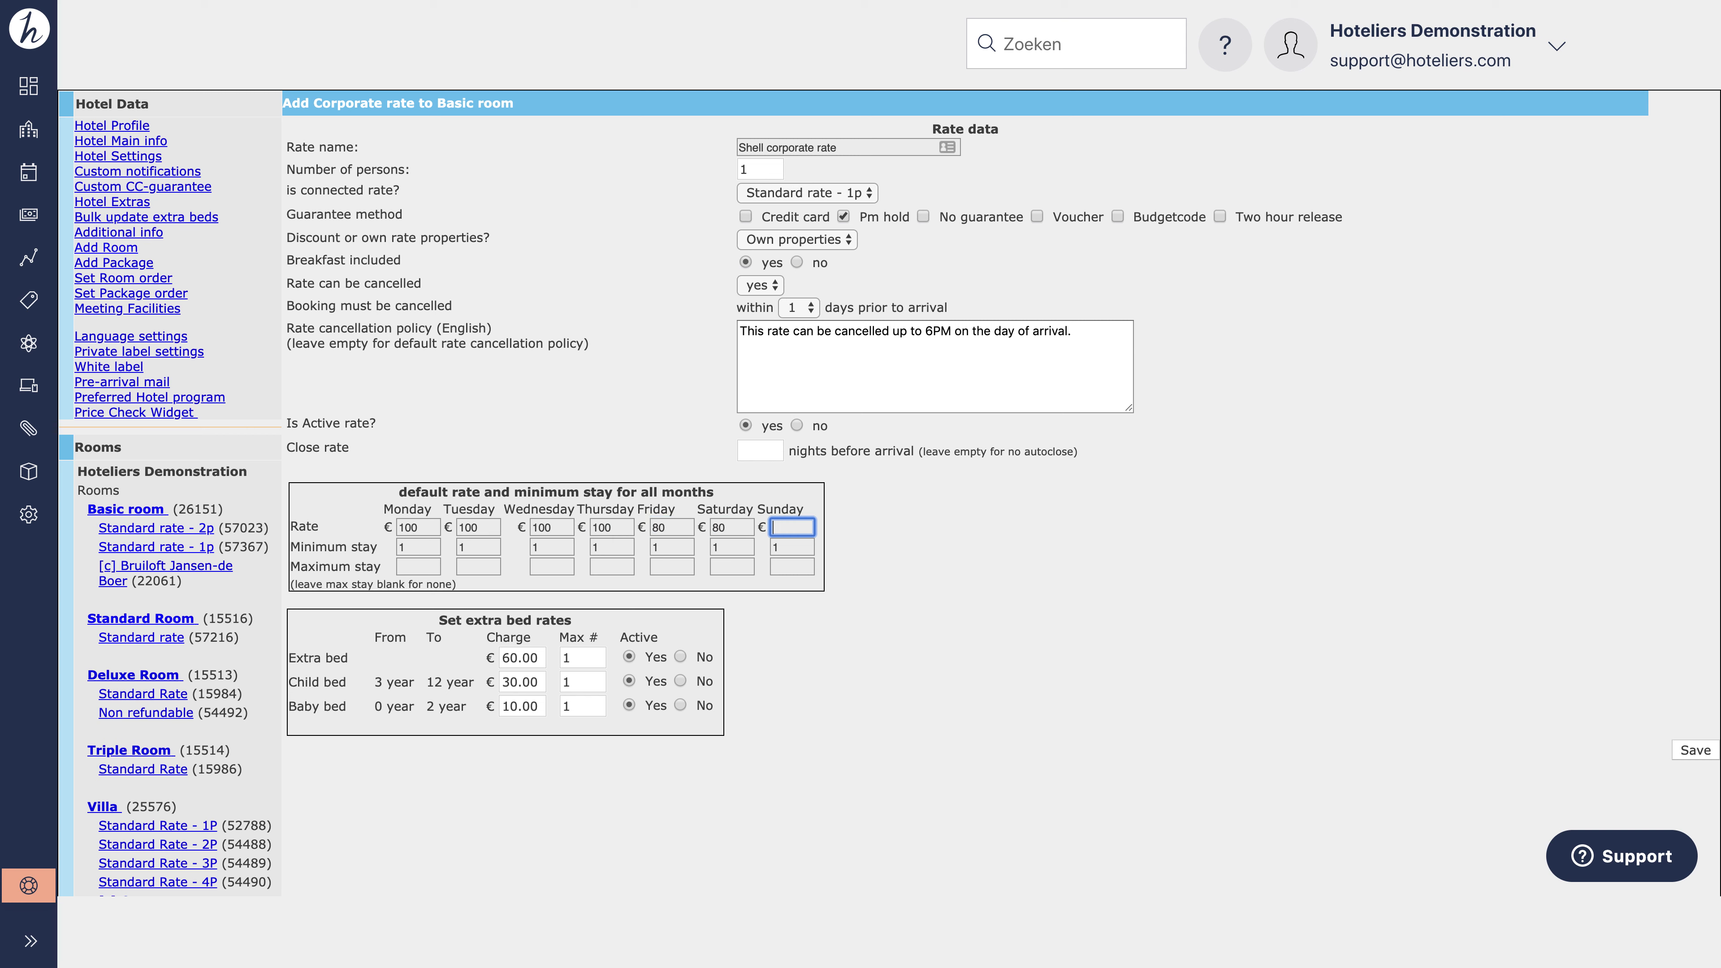
type("80")
Step: Set the extra bed, child bed and baby bed options to inactive and save the rate
left_click(680, 656)
left_click(680, 680)
left_click(681, 706)
left_click(1693, 751)
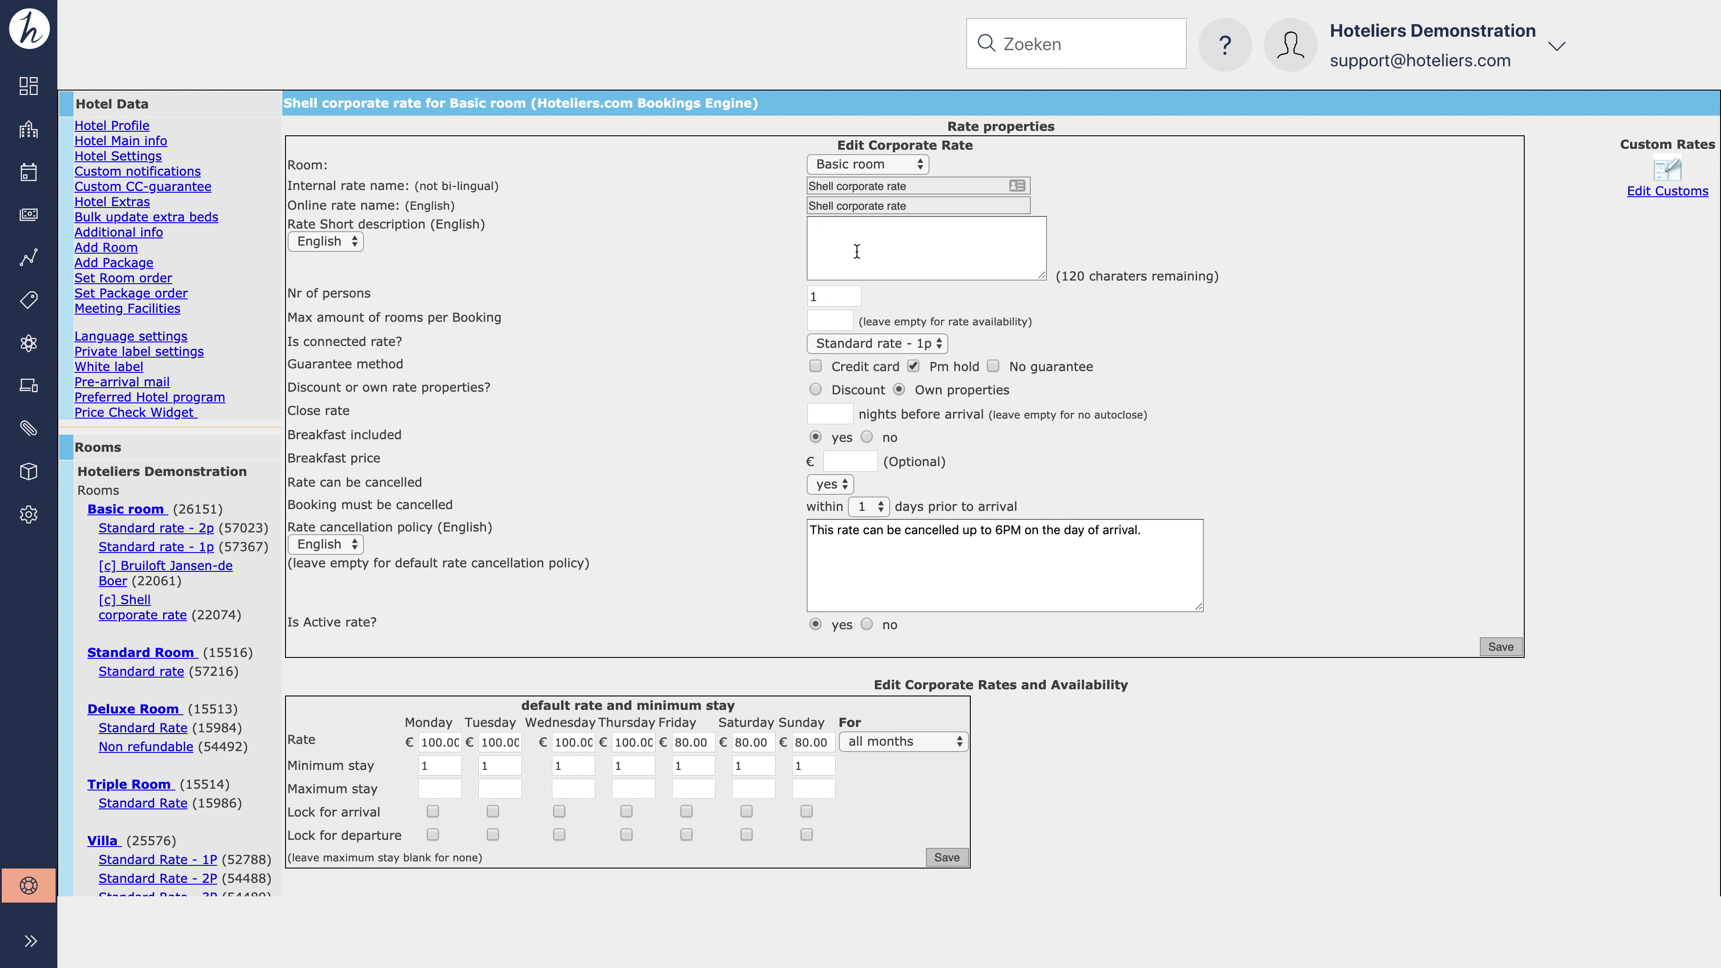
Step: Point out the rate's short description, max rooms per booking and optional breakfast price fields
left_click(856, 251)
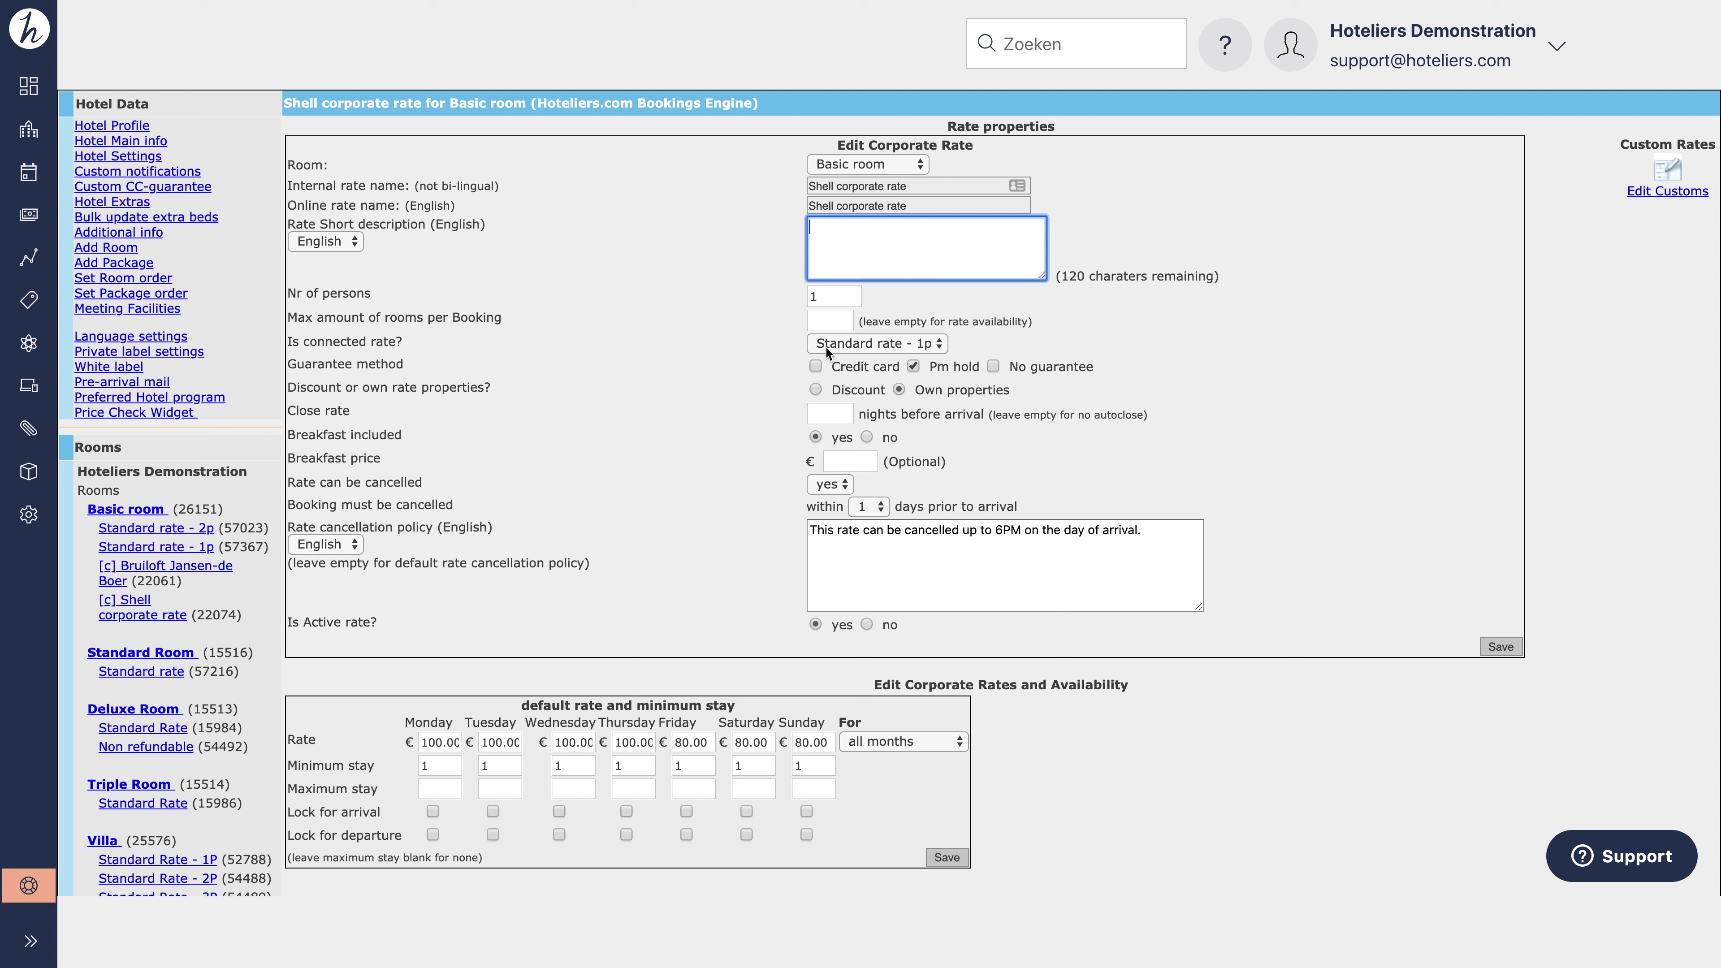
left_click(826, 320)
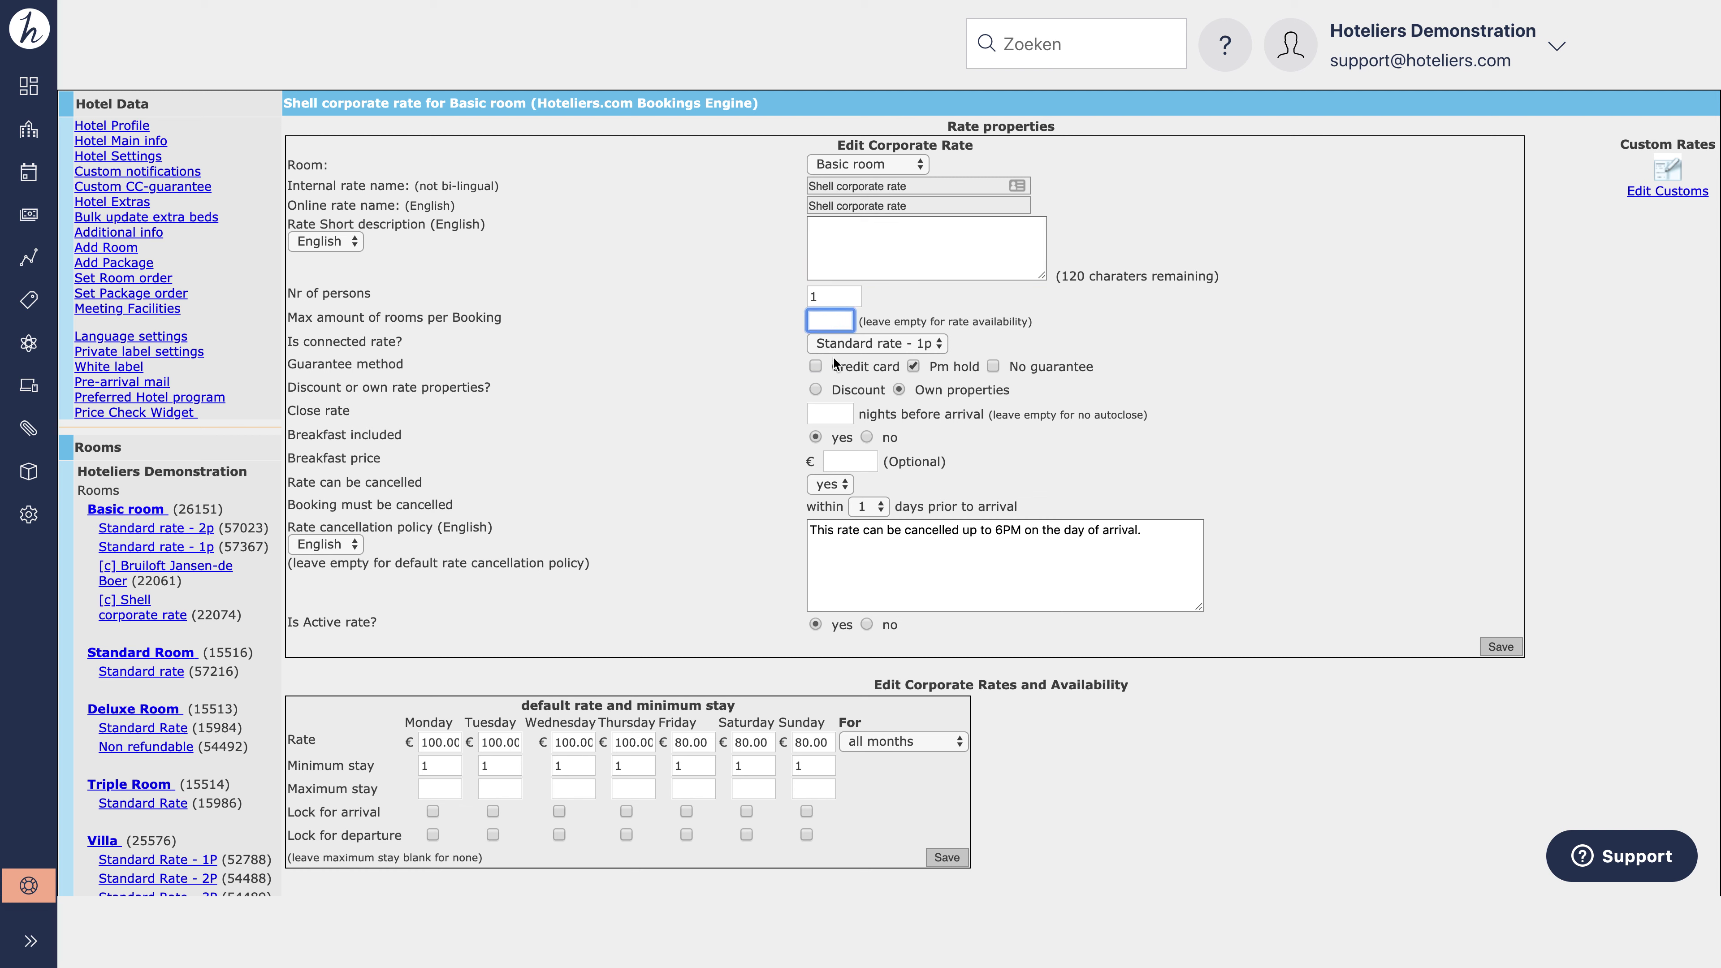
left_click(841, 461)
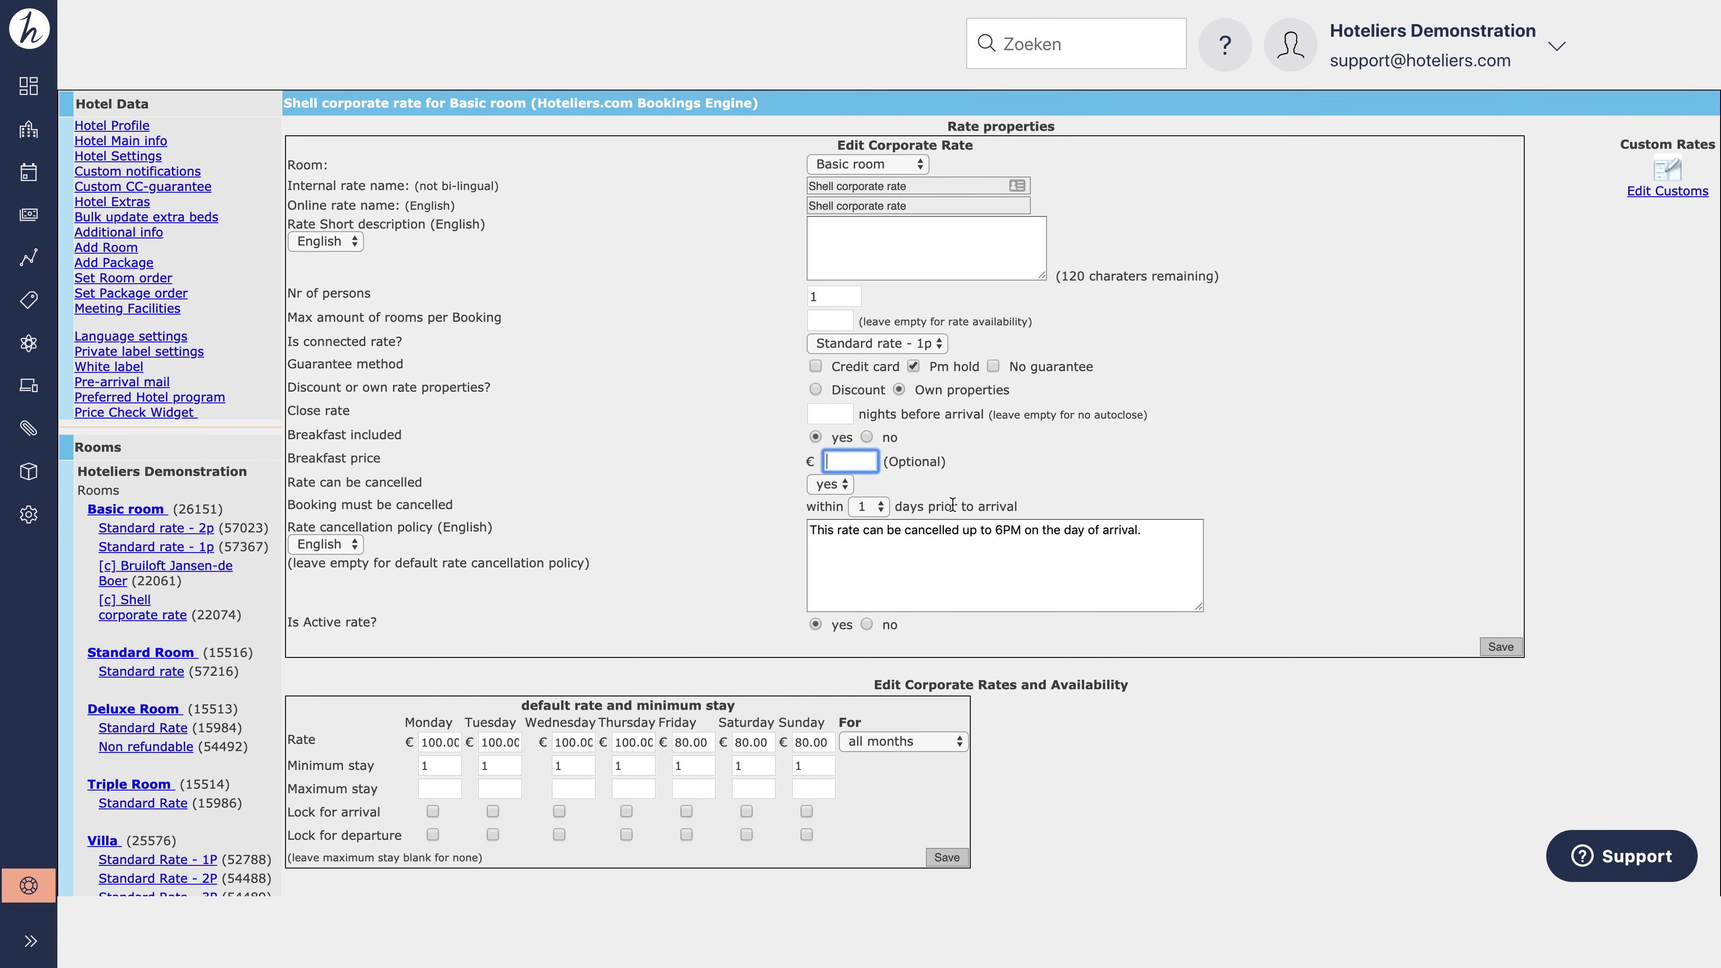
Step: Expand the sidebar and go to Corporate Module under Instellingen
left_click(31, 941)
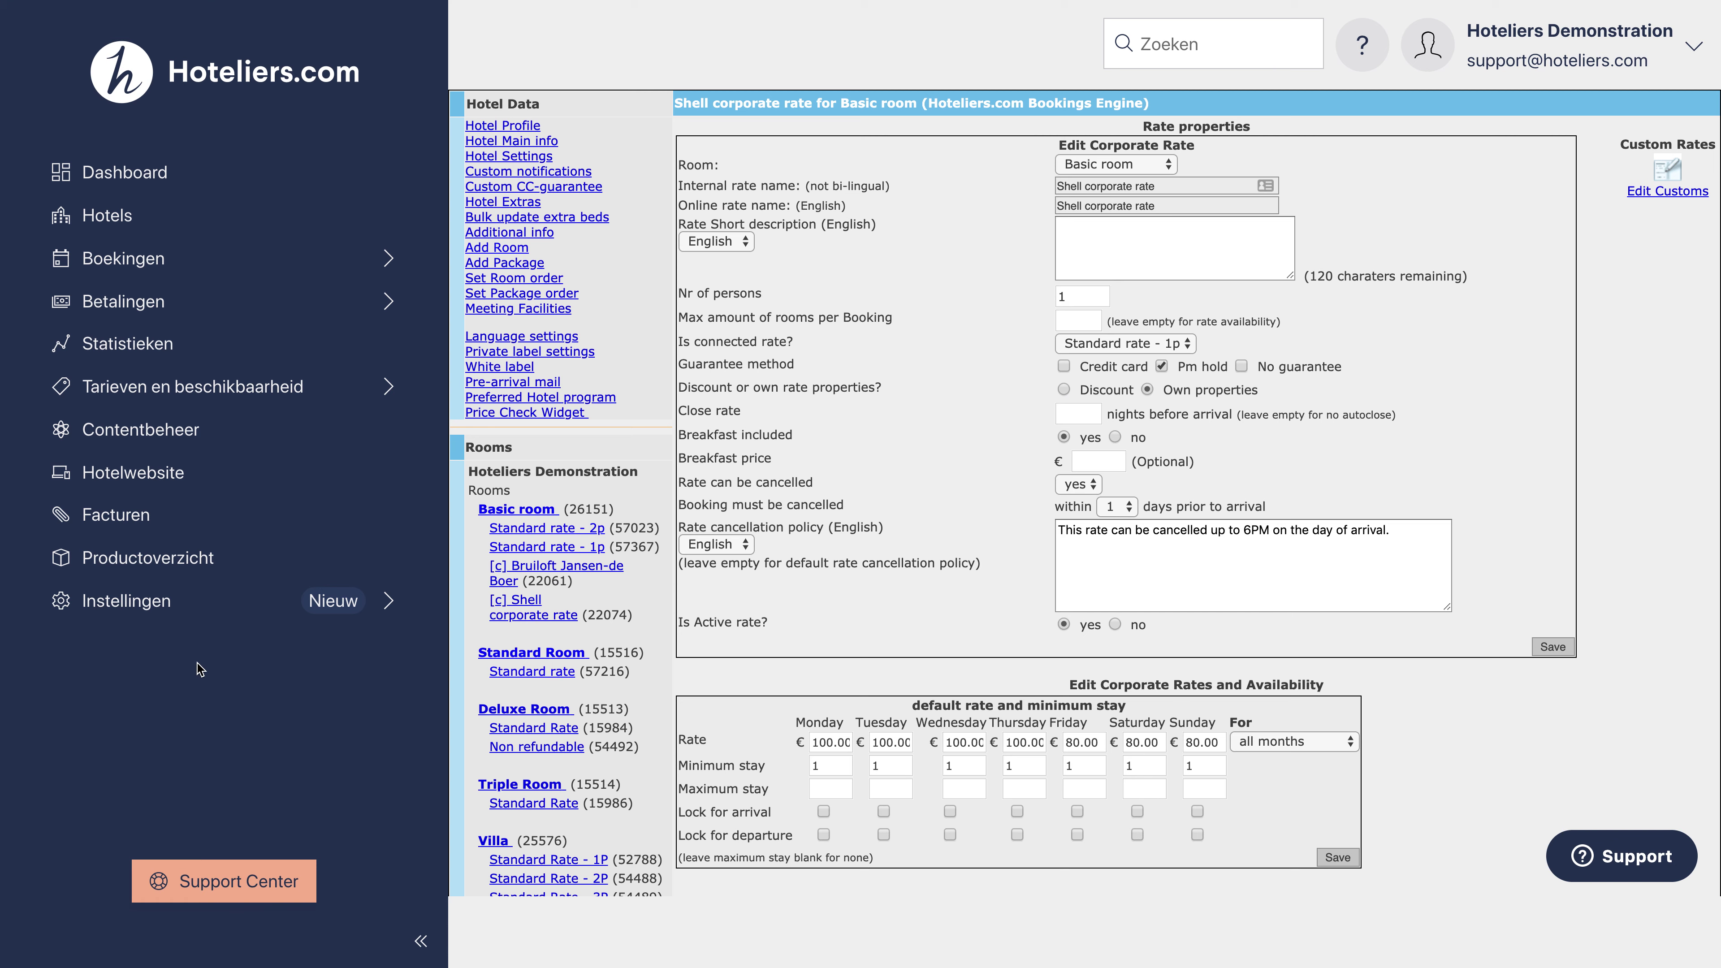
left_click(210, 614)
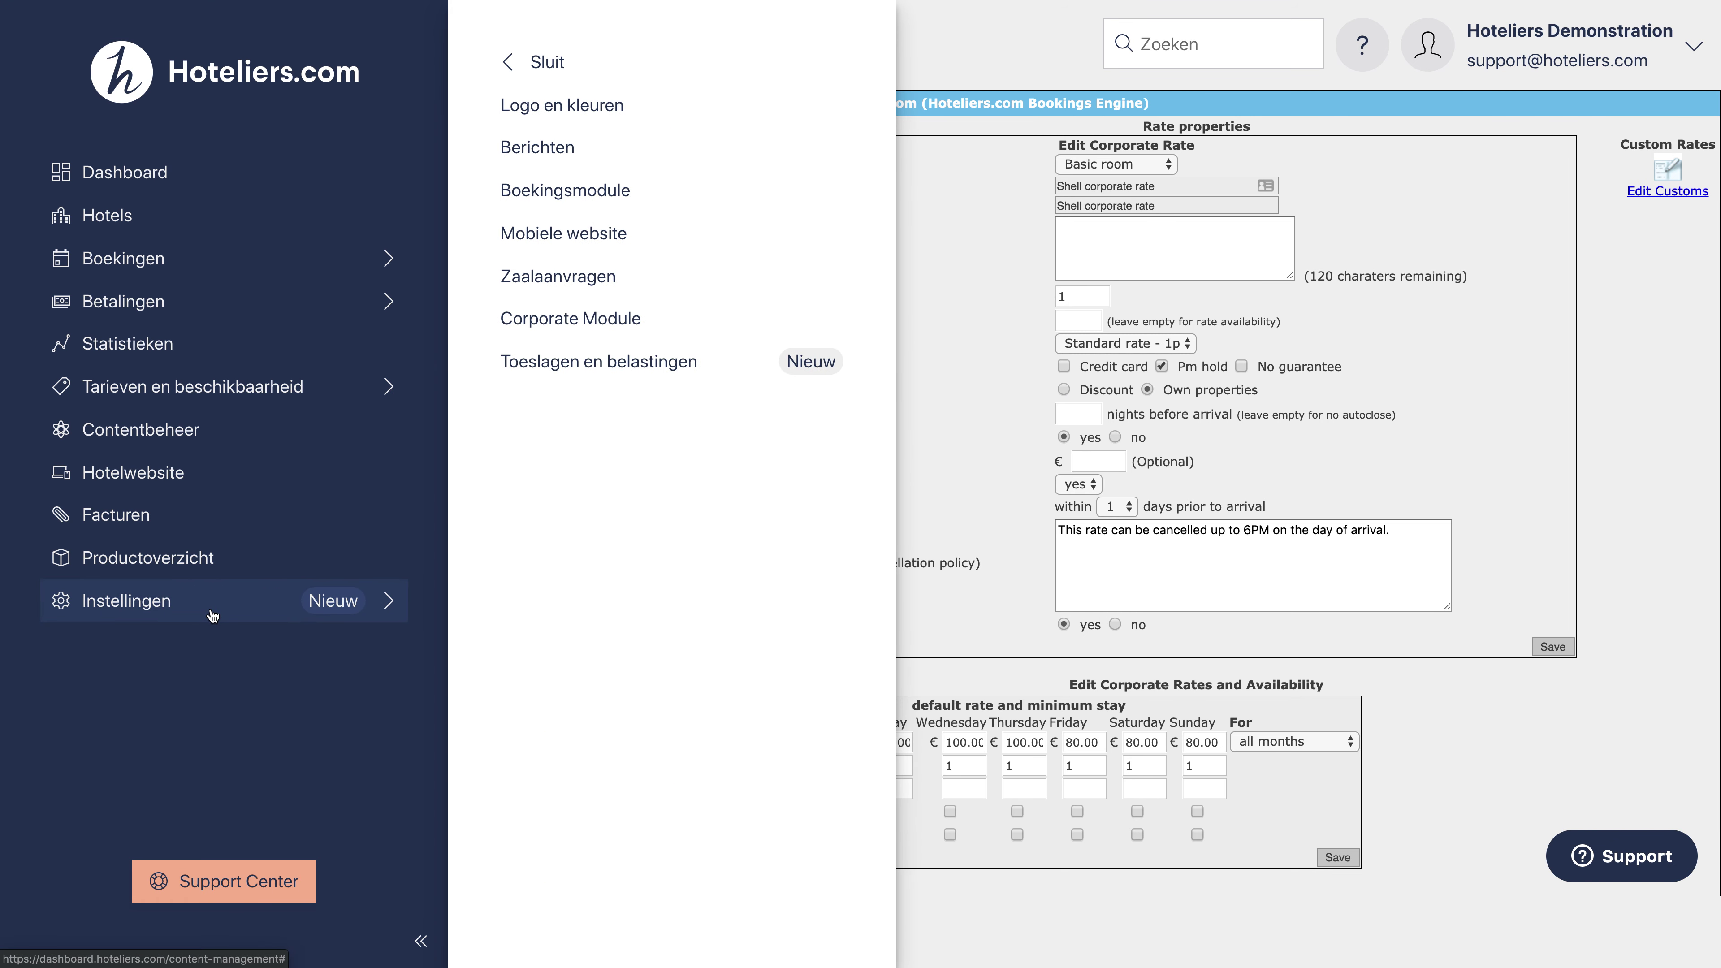
left_click(700, 333)
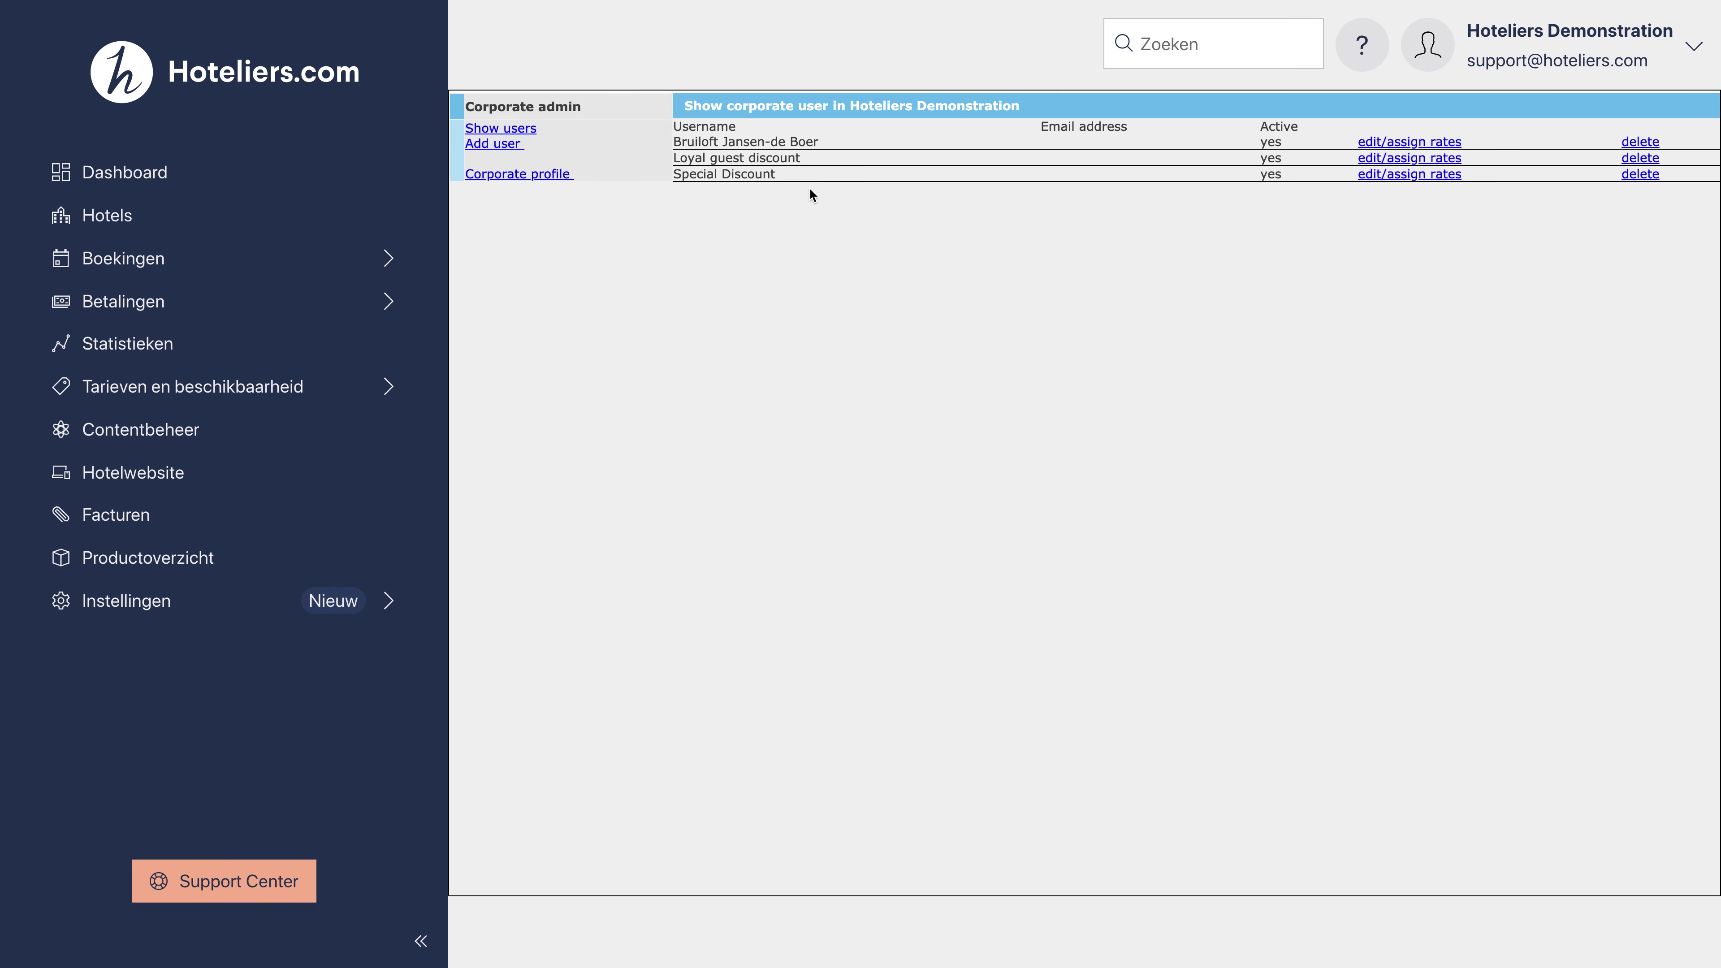
Step: Start a new corporate user with the username Shell
left_click(498, 145)
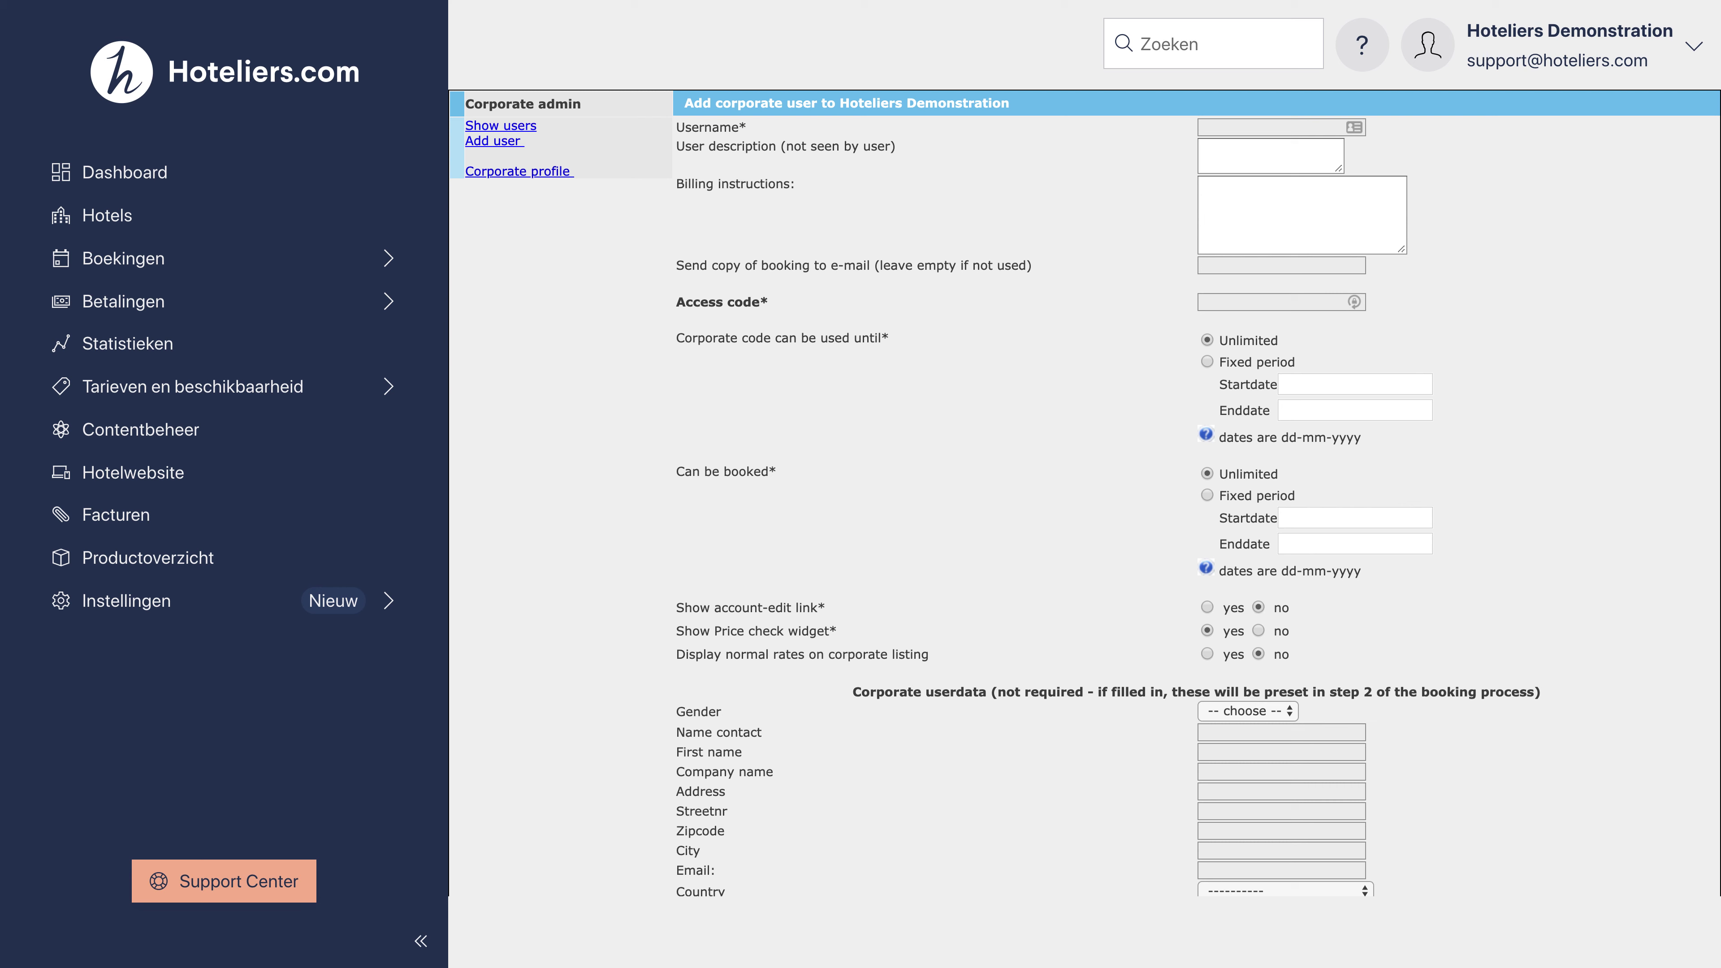
left_click(1249, 127)
type("Shell")
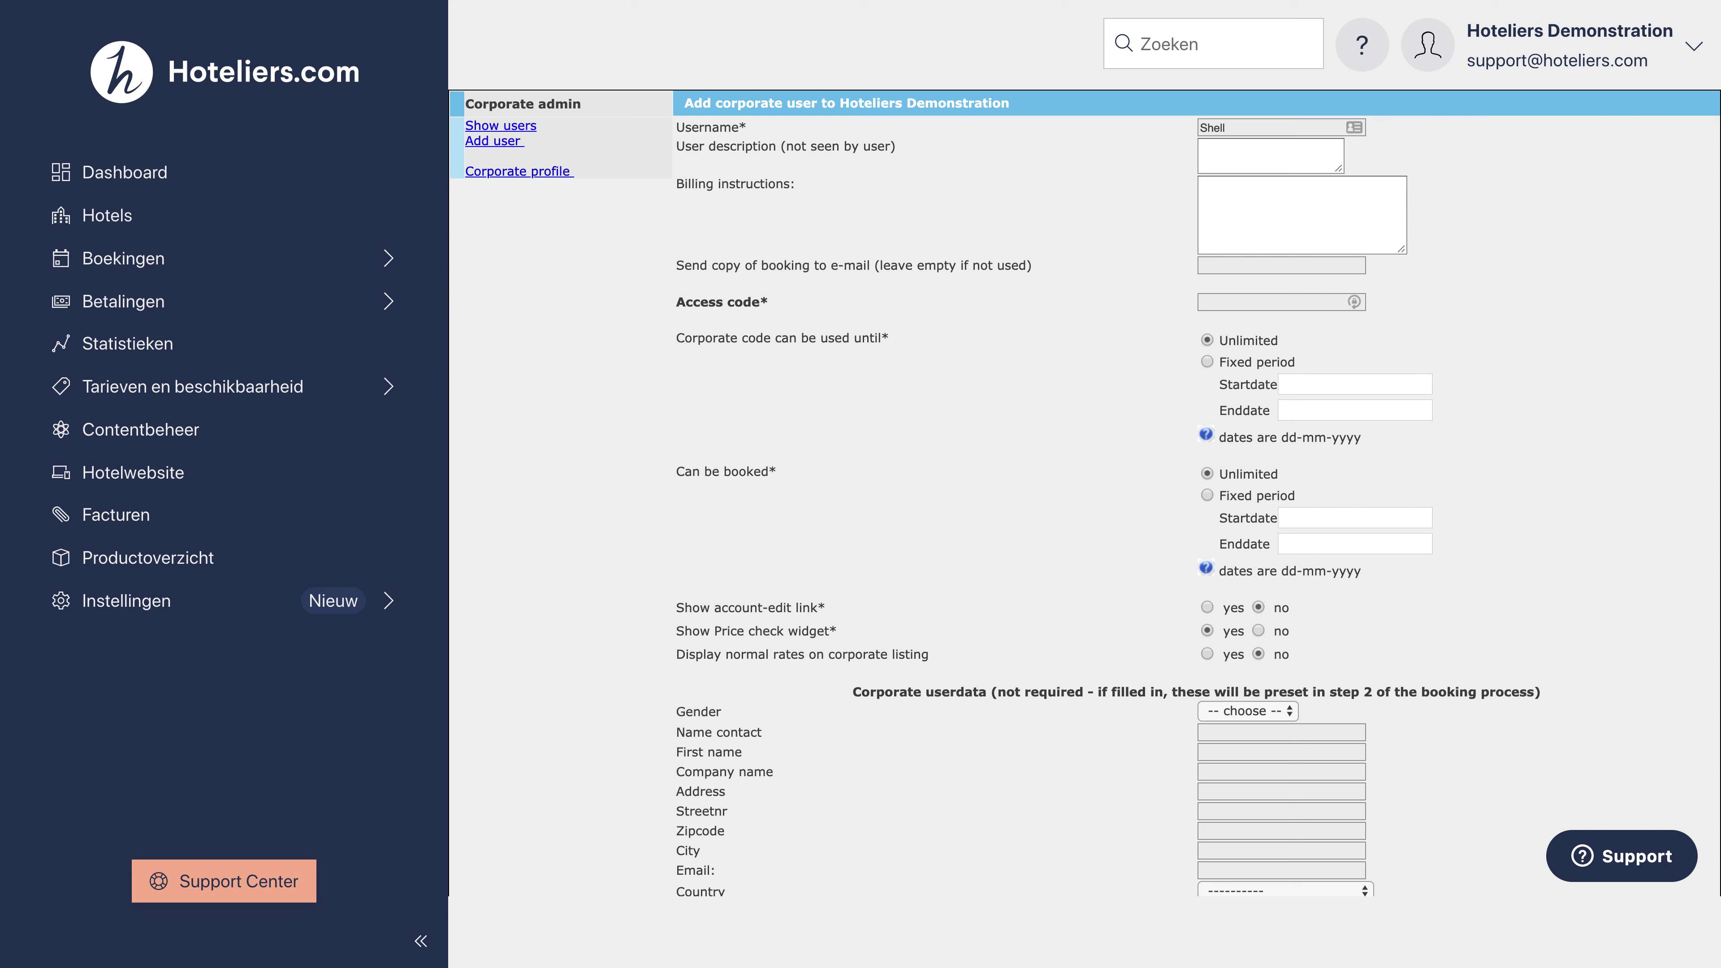
left_click(1240, 160)
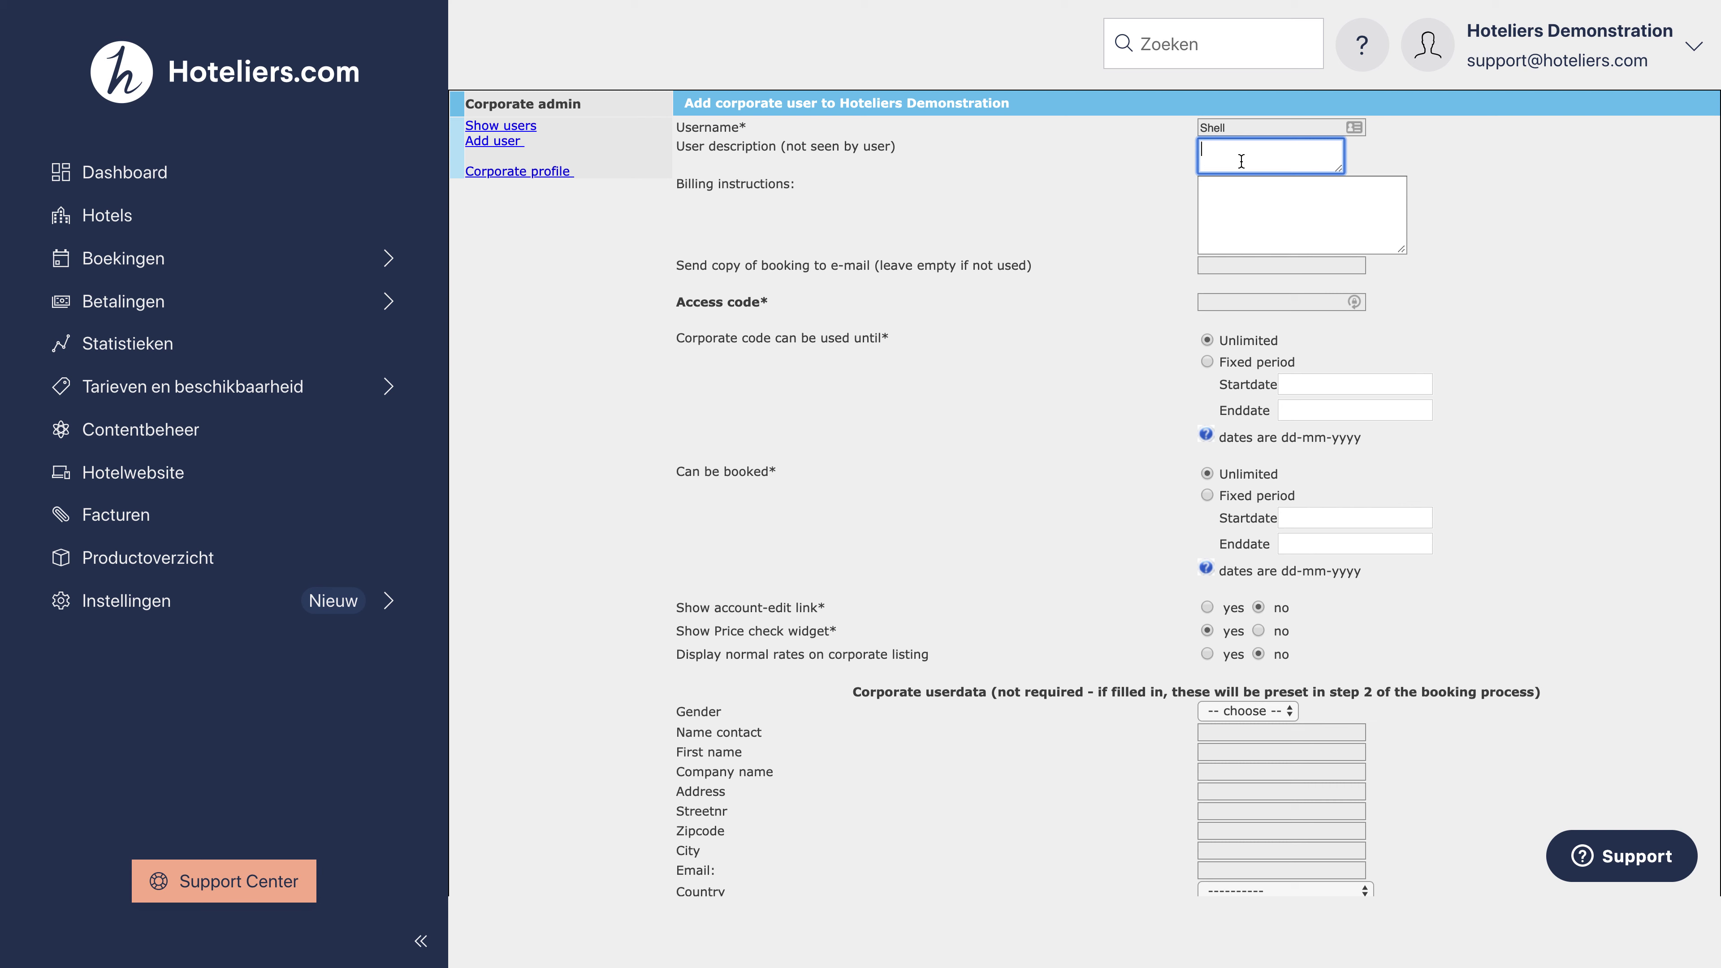
left_click(1247, 204)
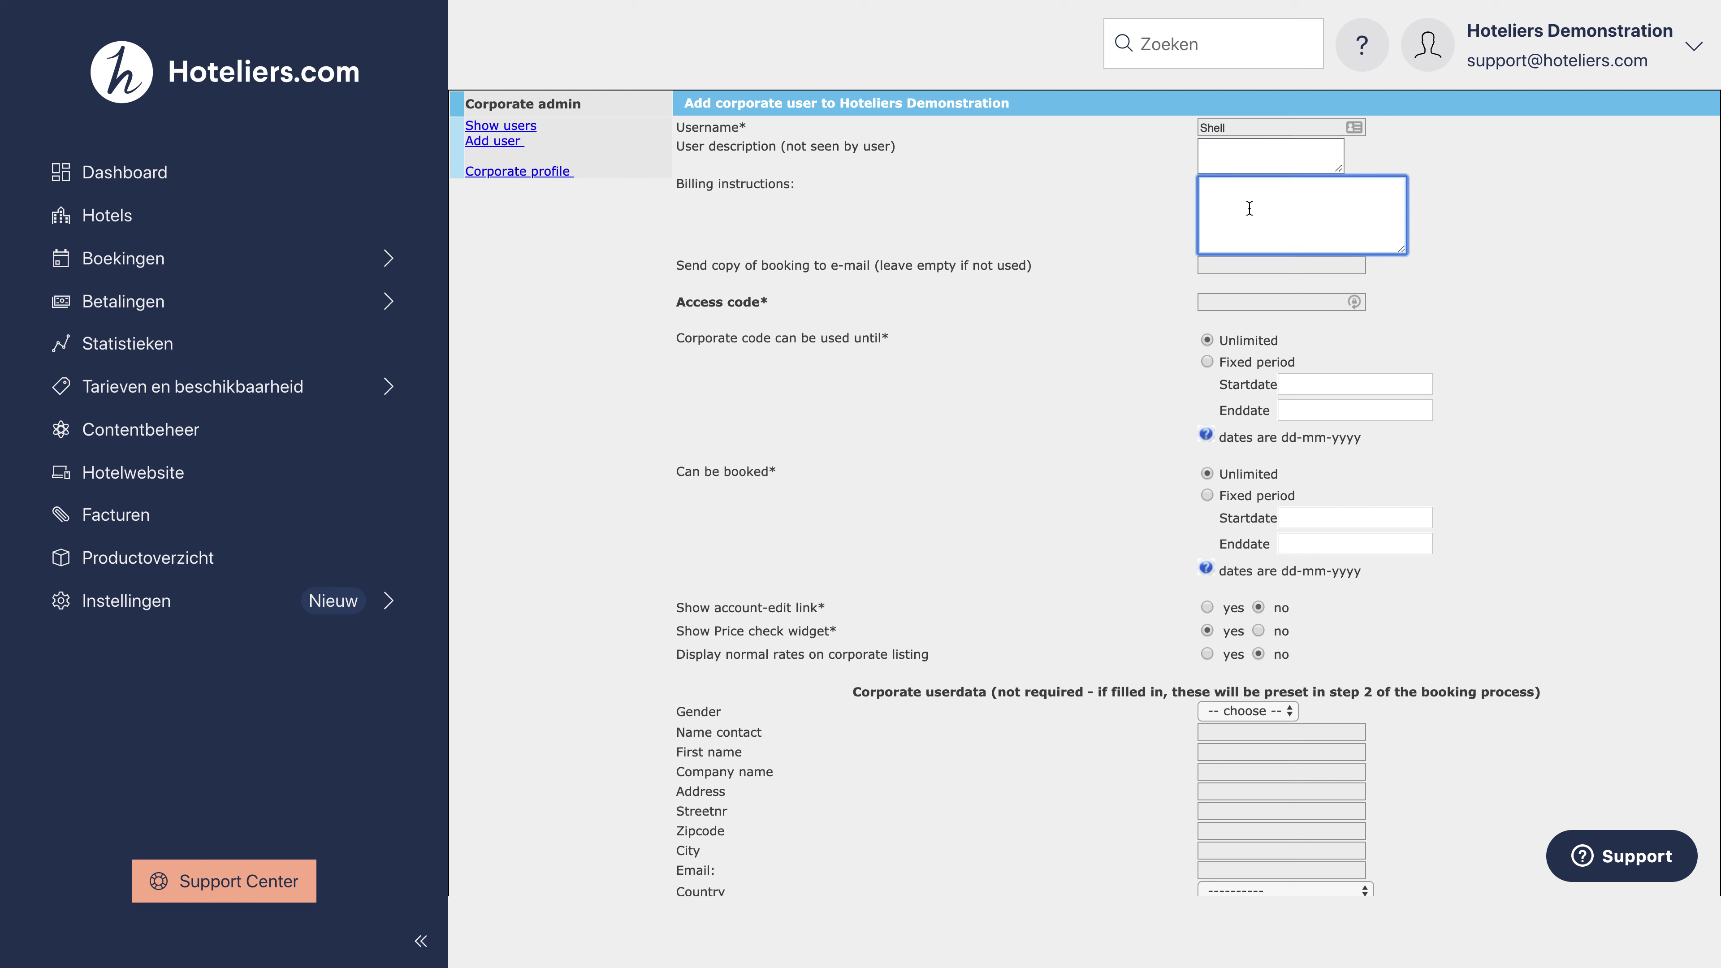
Step: Fill in the booking-copy e-mail address and the corporate access code
left_click(1239, 267)
key("super+v")
key("BackSpace")
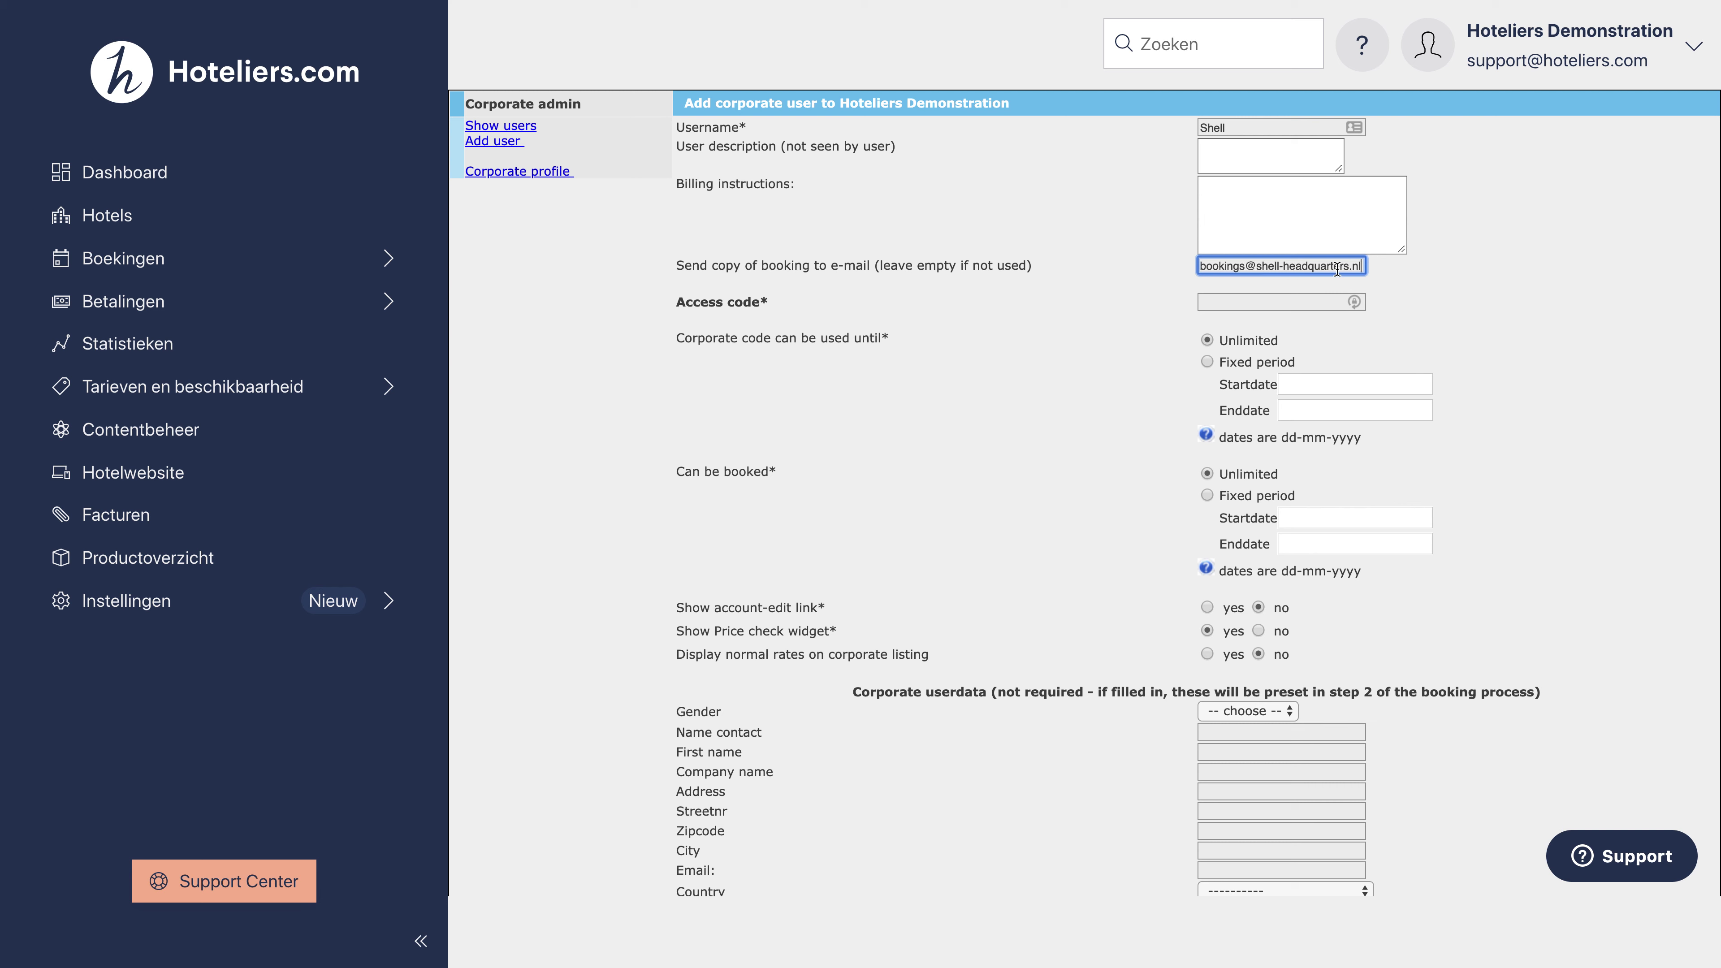
left_click(1446, 284)
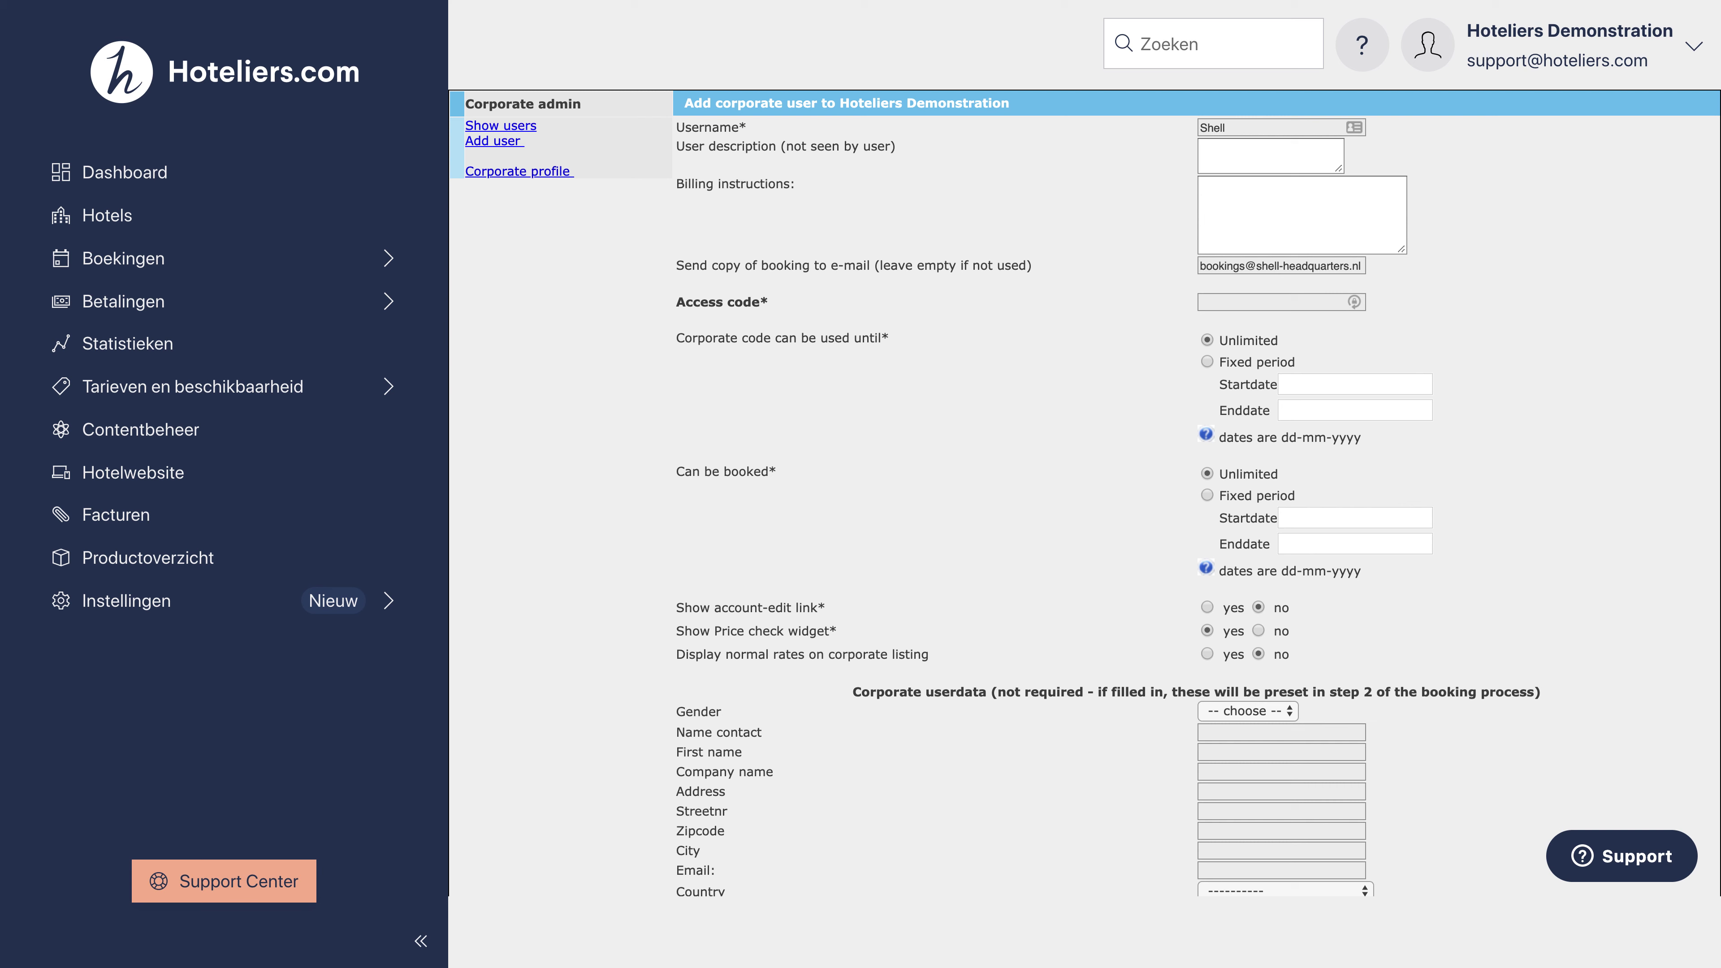
left_click(1229, 303)
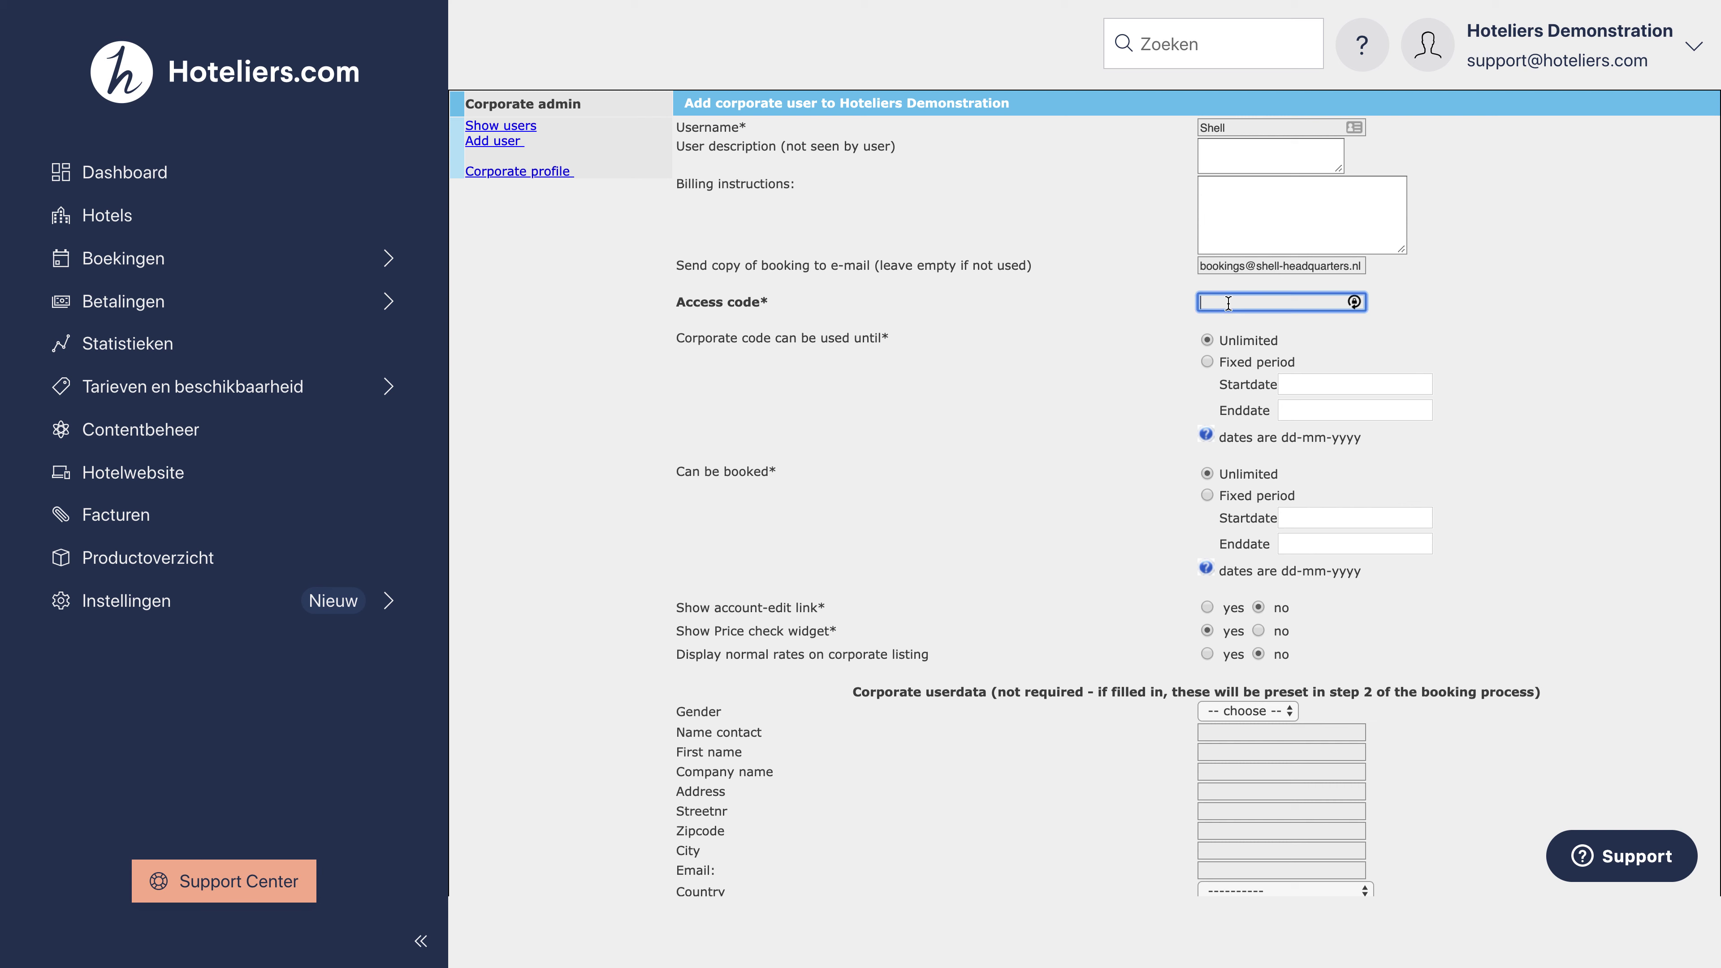
left_click(1157, 309)
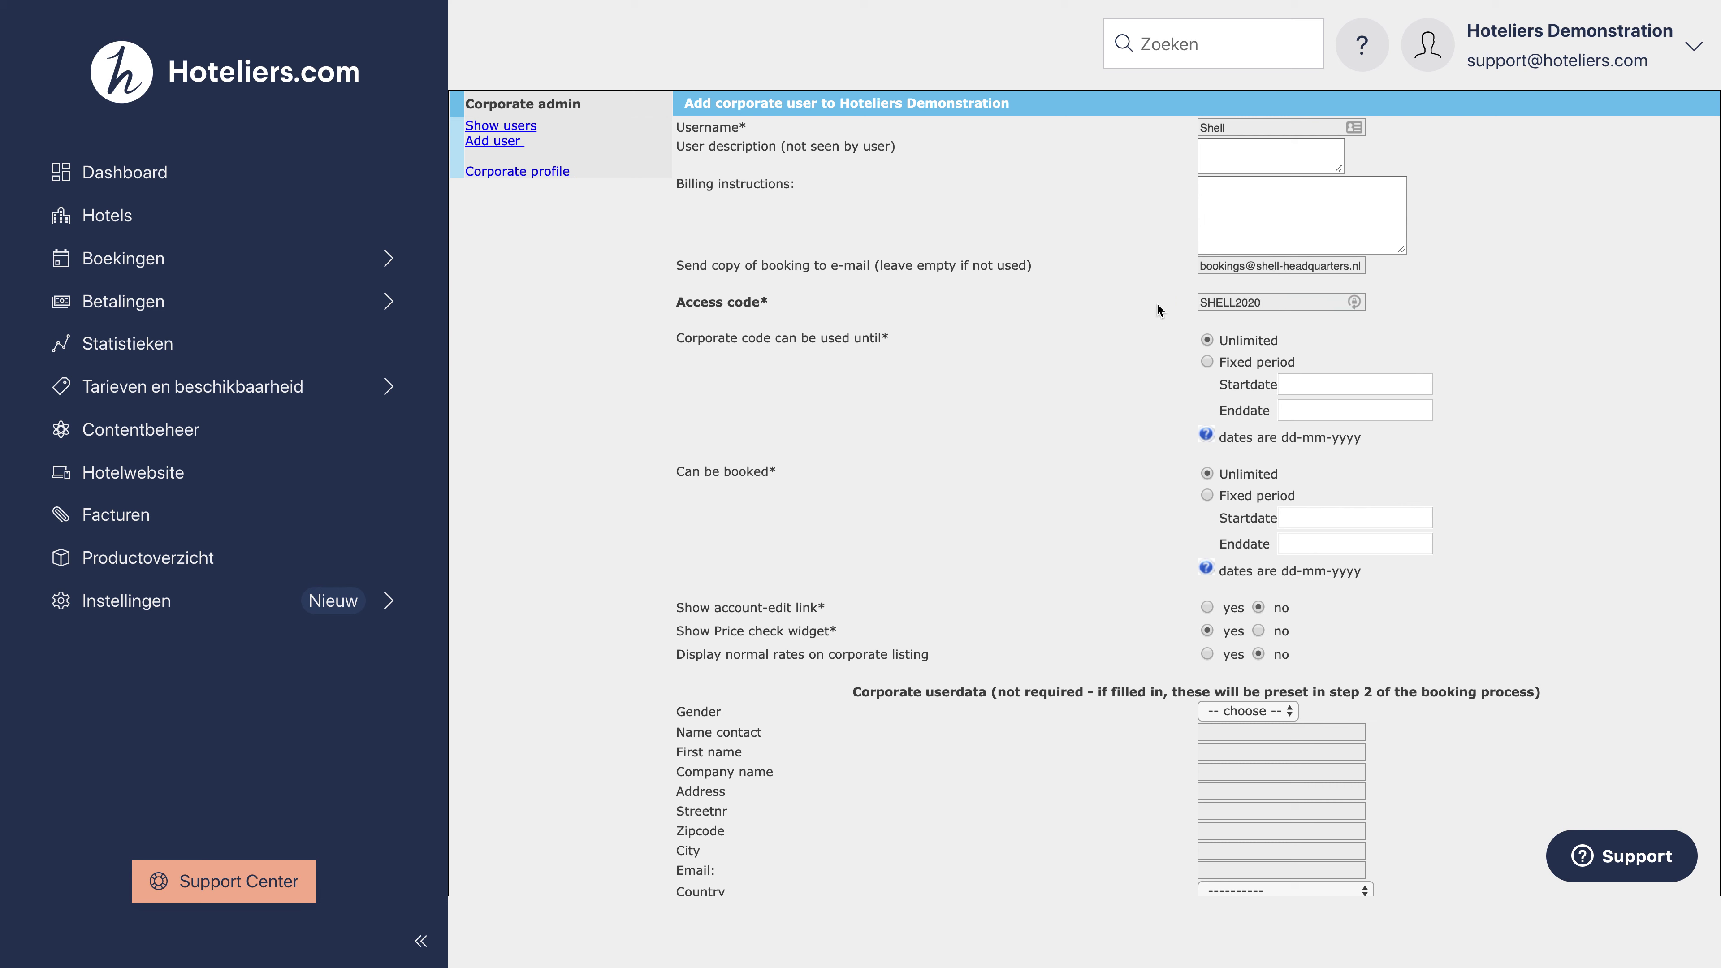
Step: Keep validity and booking unlimited, account-edit link hidden, and set Show Price check widget to no
left_click(1205, 340)
left_click(1206, 472)
left_click(1258, 609)
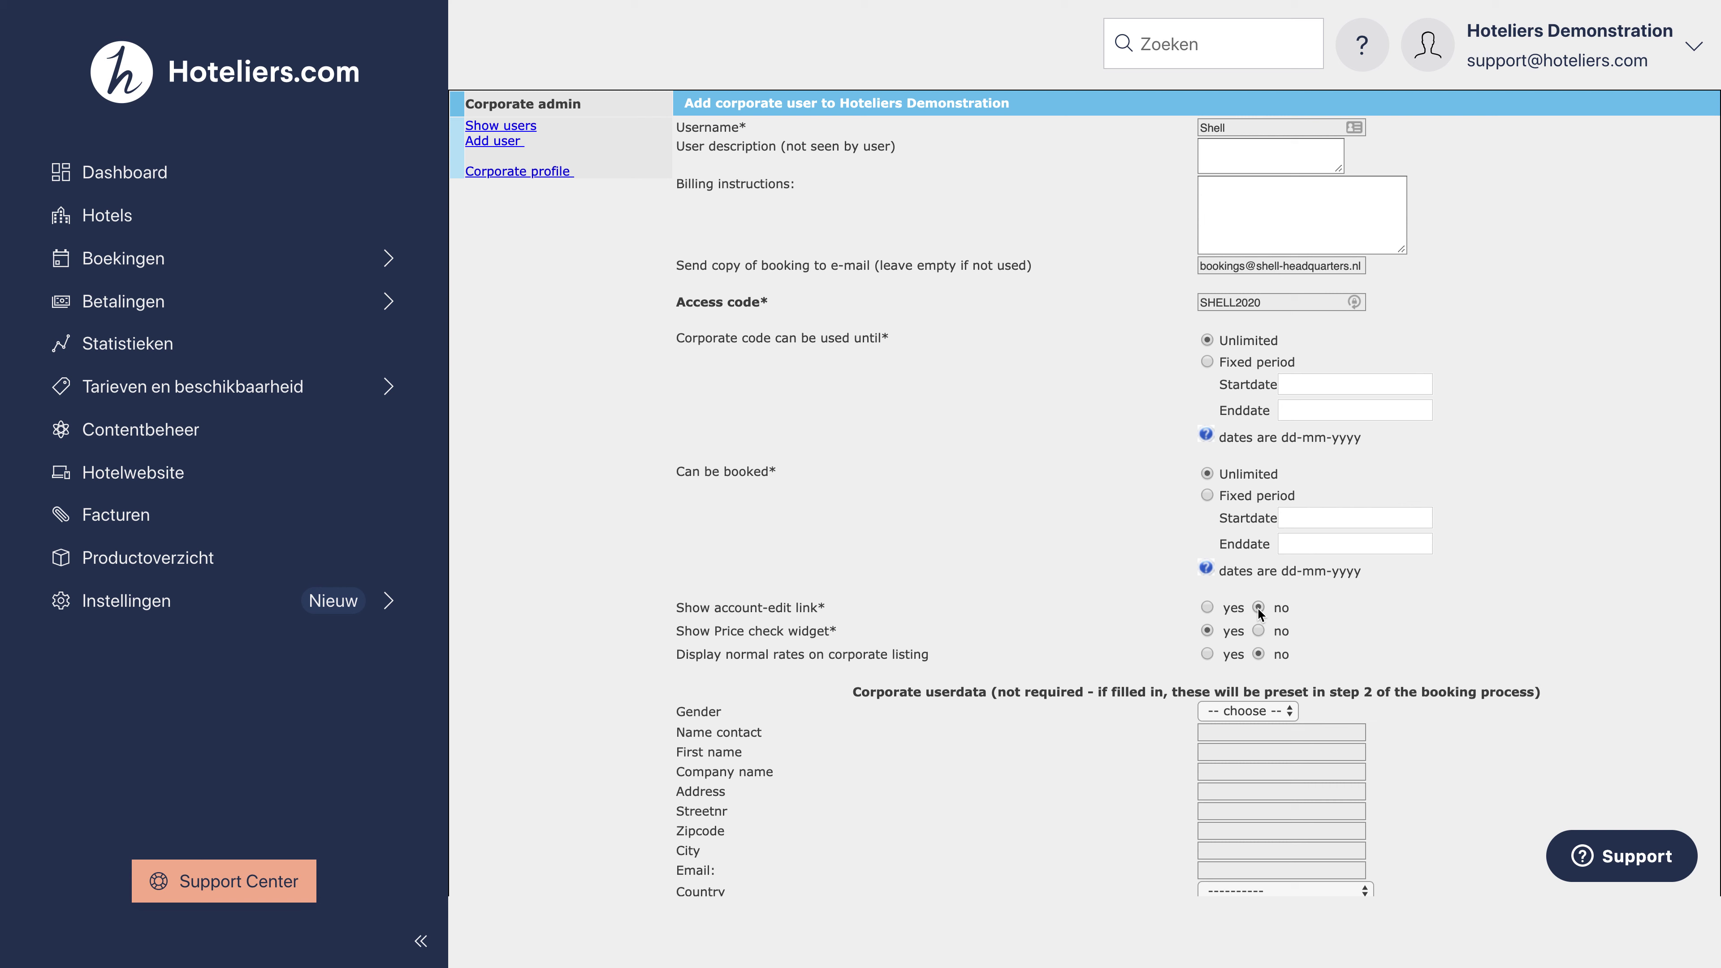
left_click(1258, 632)
Step: Enter company name Shell Headquarters, the street address and the street number
scroll(1334, 623, "down", 3)
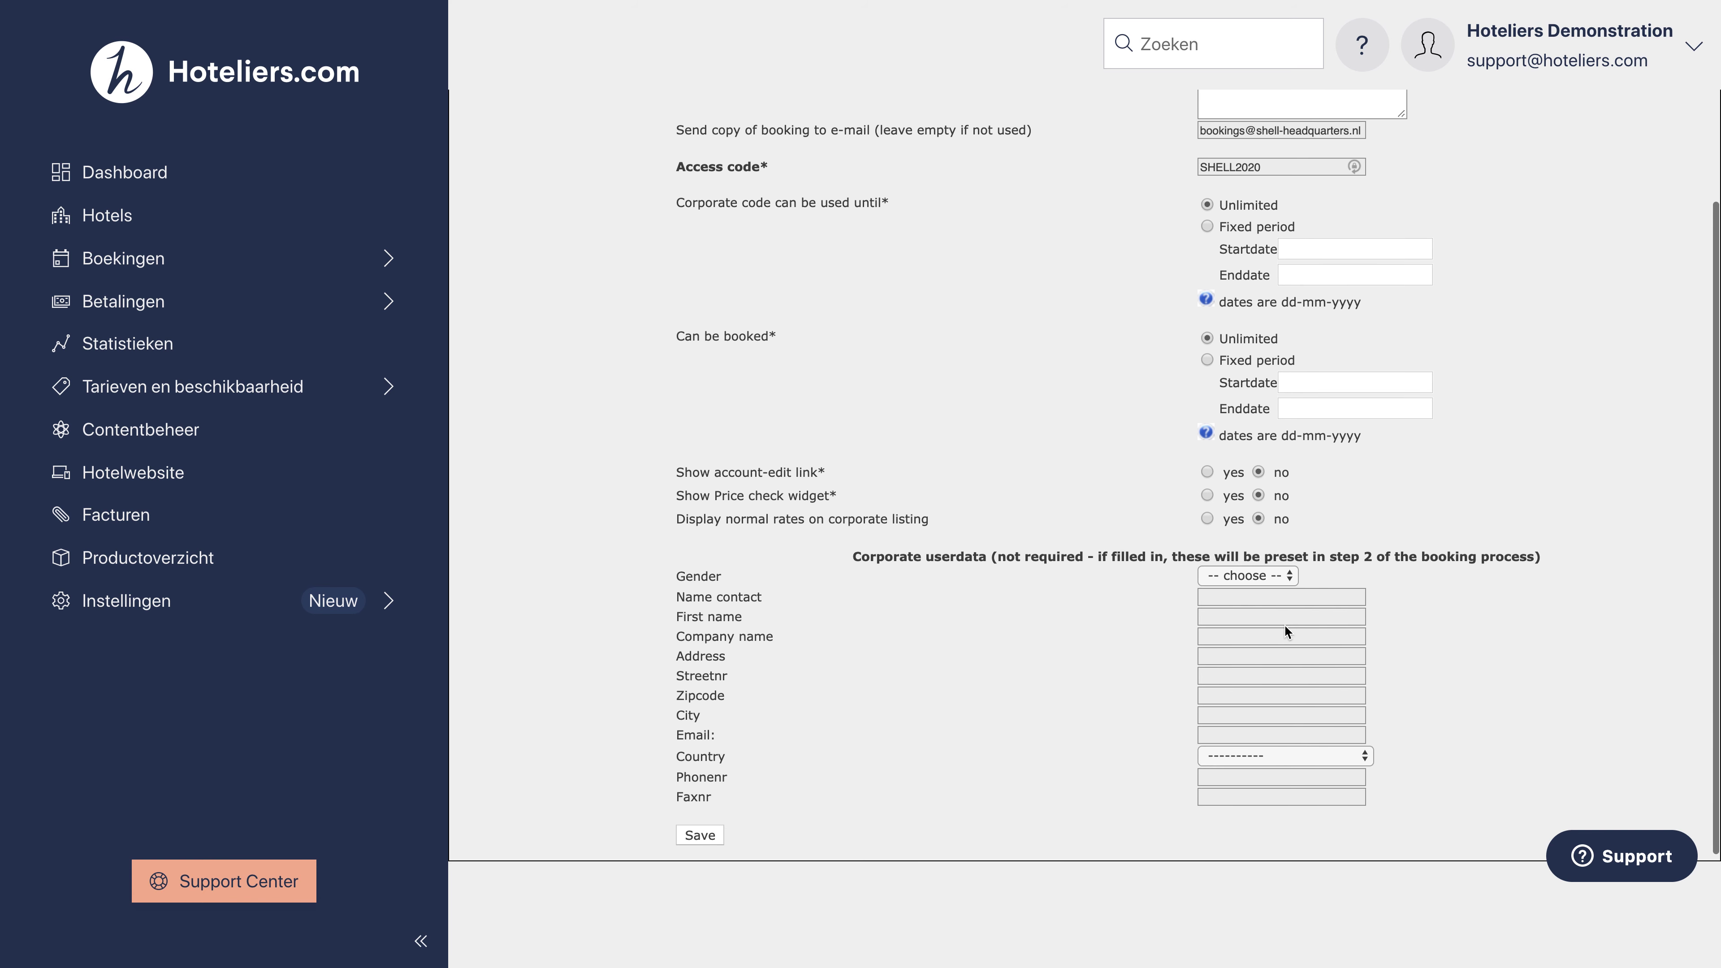
left_click(1246, 636)
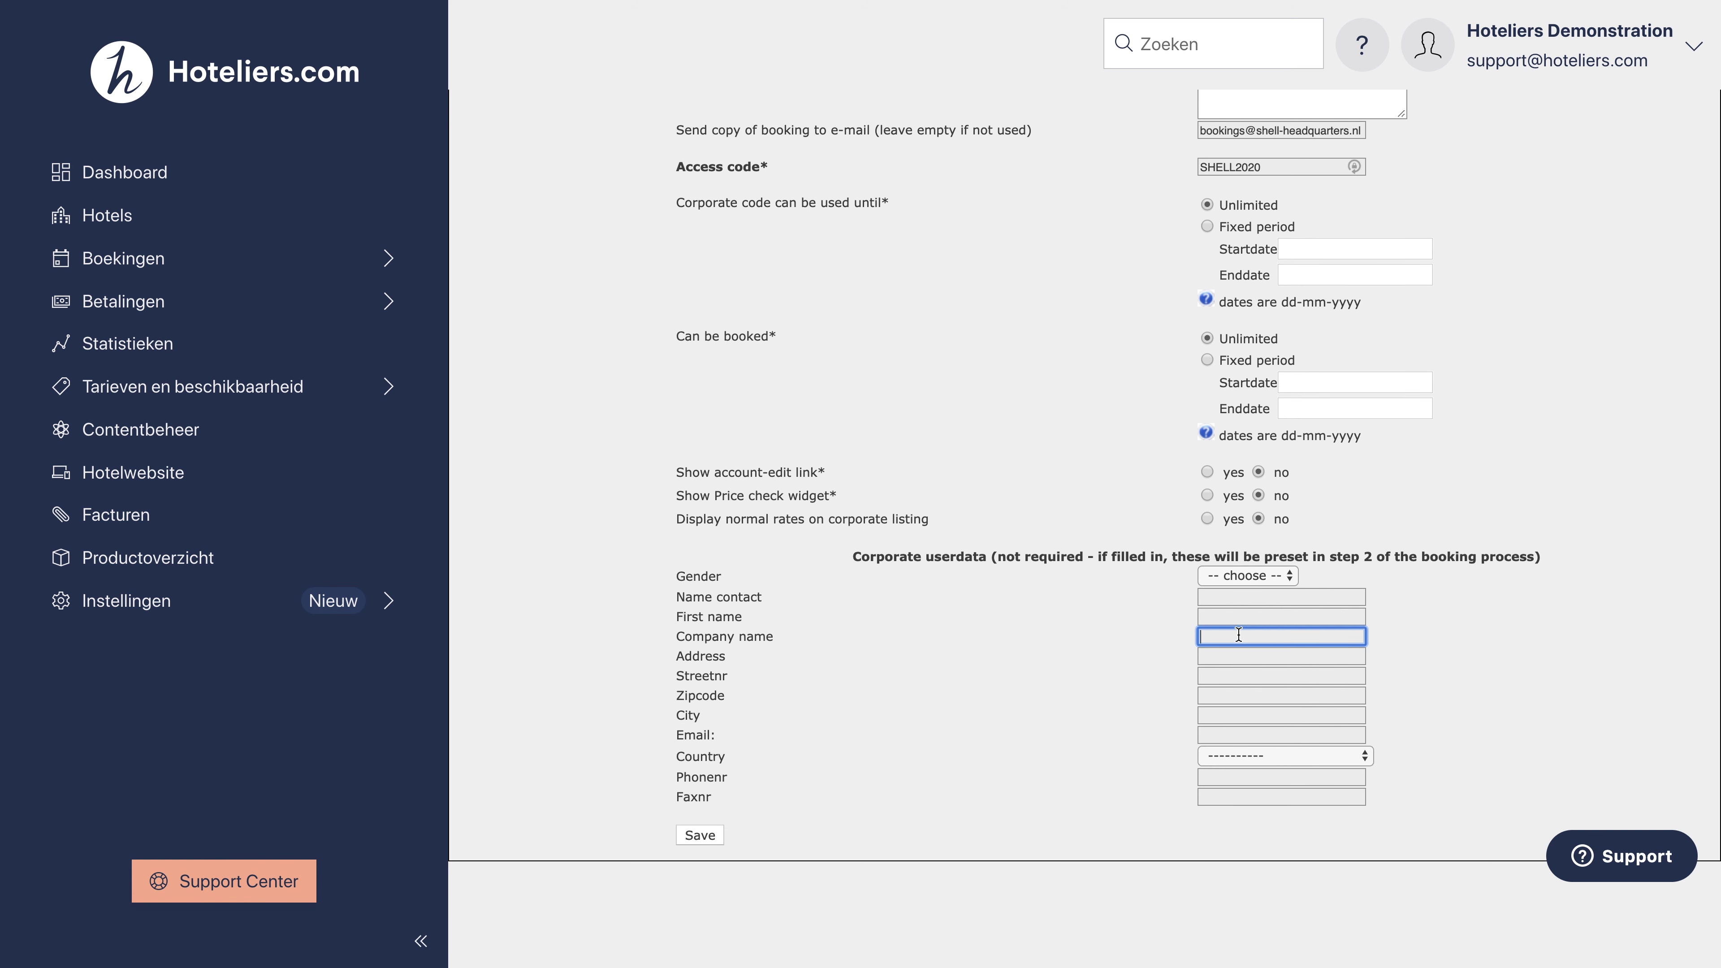
type("Shell Headquarters")
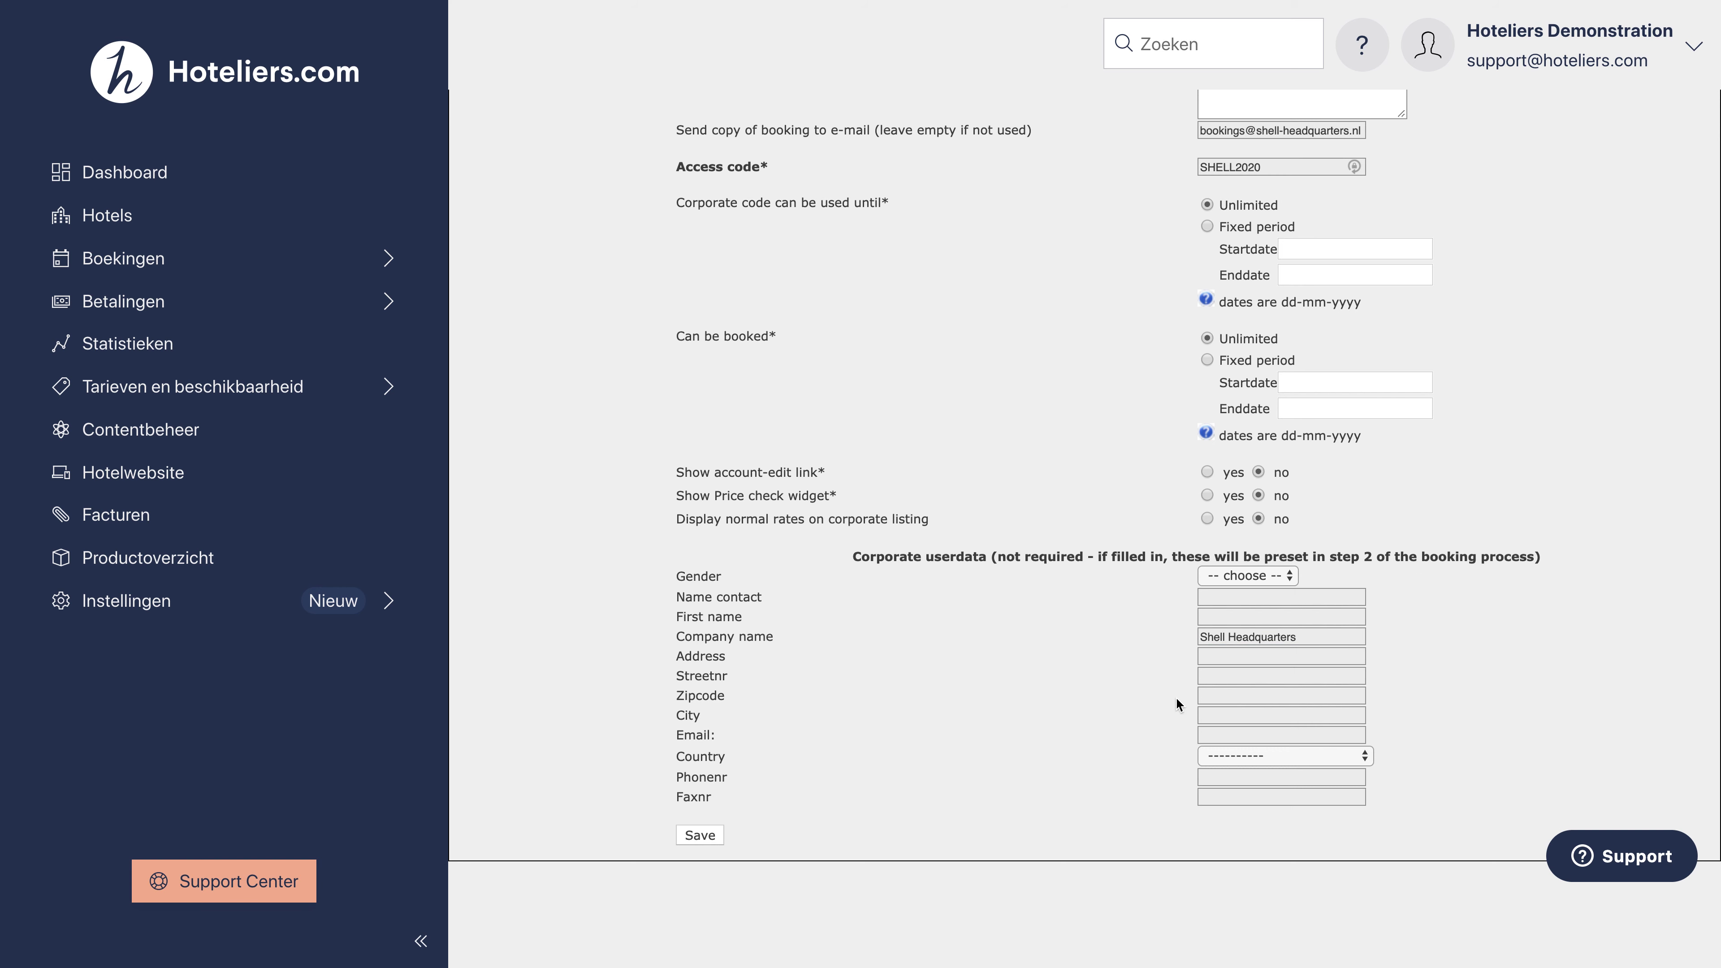
left_click(1217, 663)
type("Carel van Bylandtlaan 16")
left_click(1227, 676)
type("16")
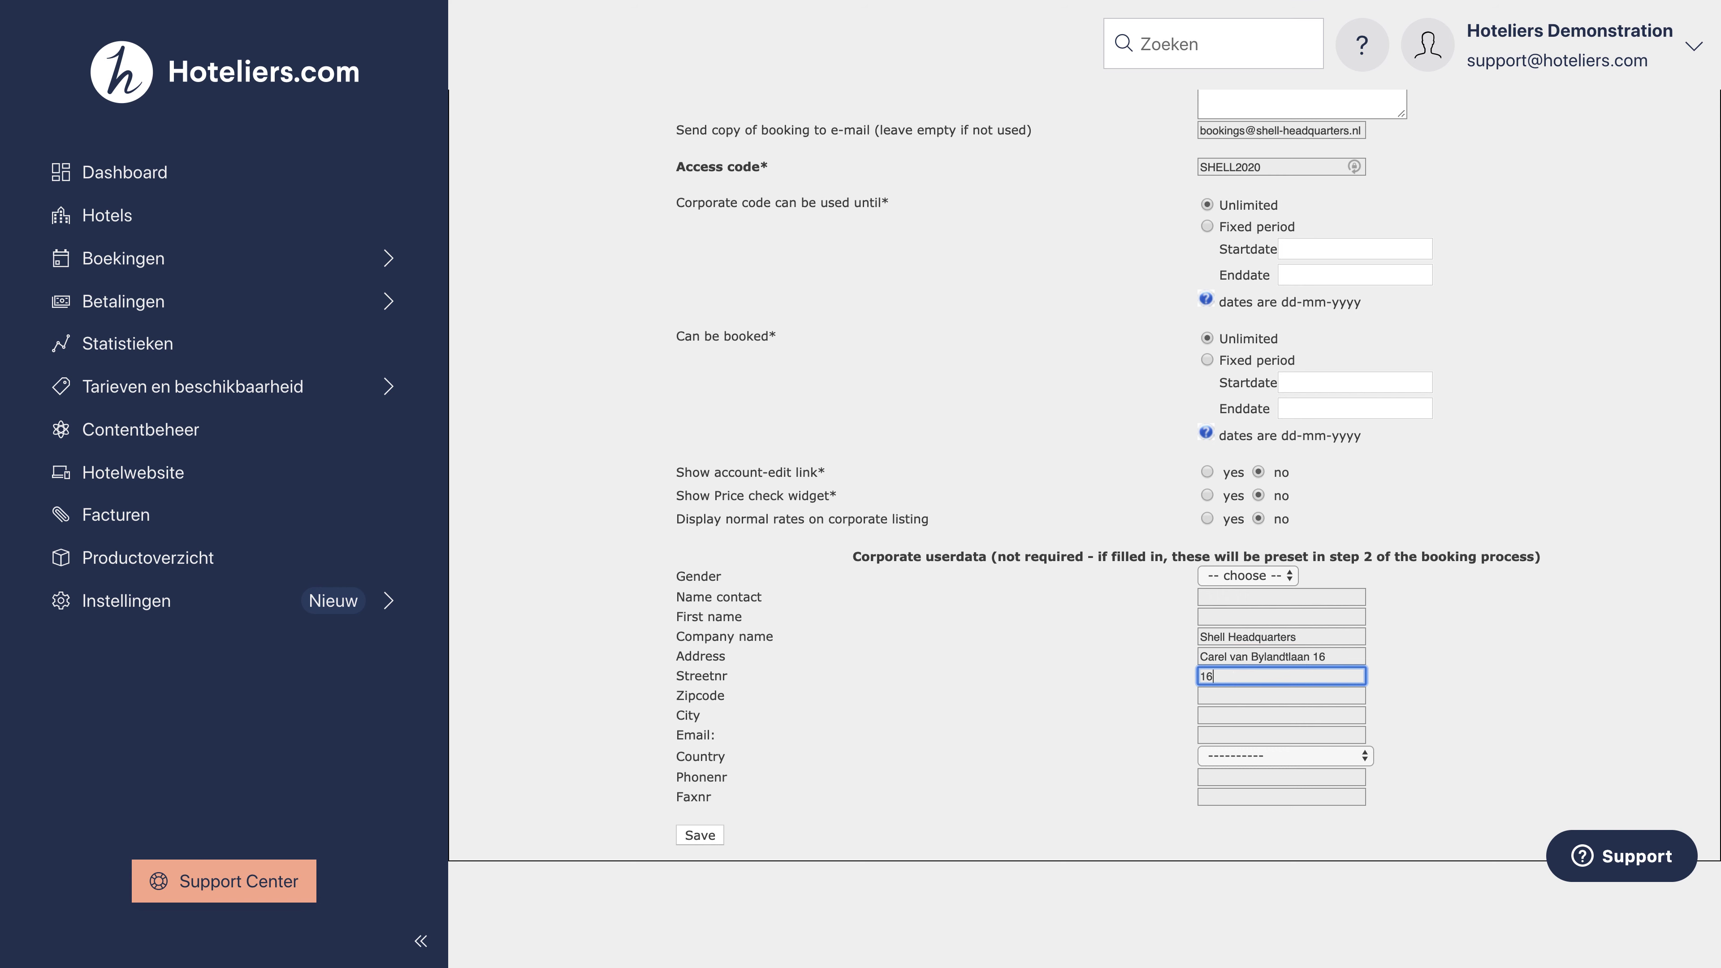
left_click(1332, 654)
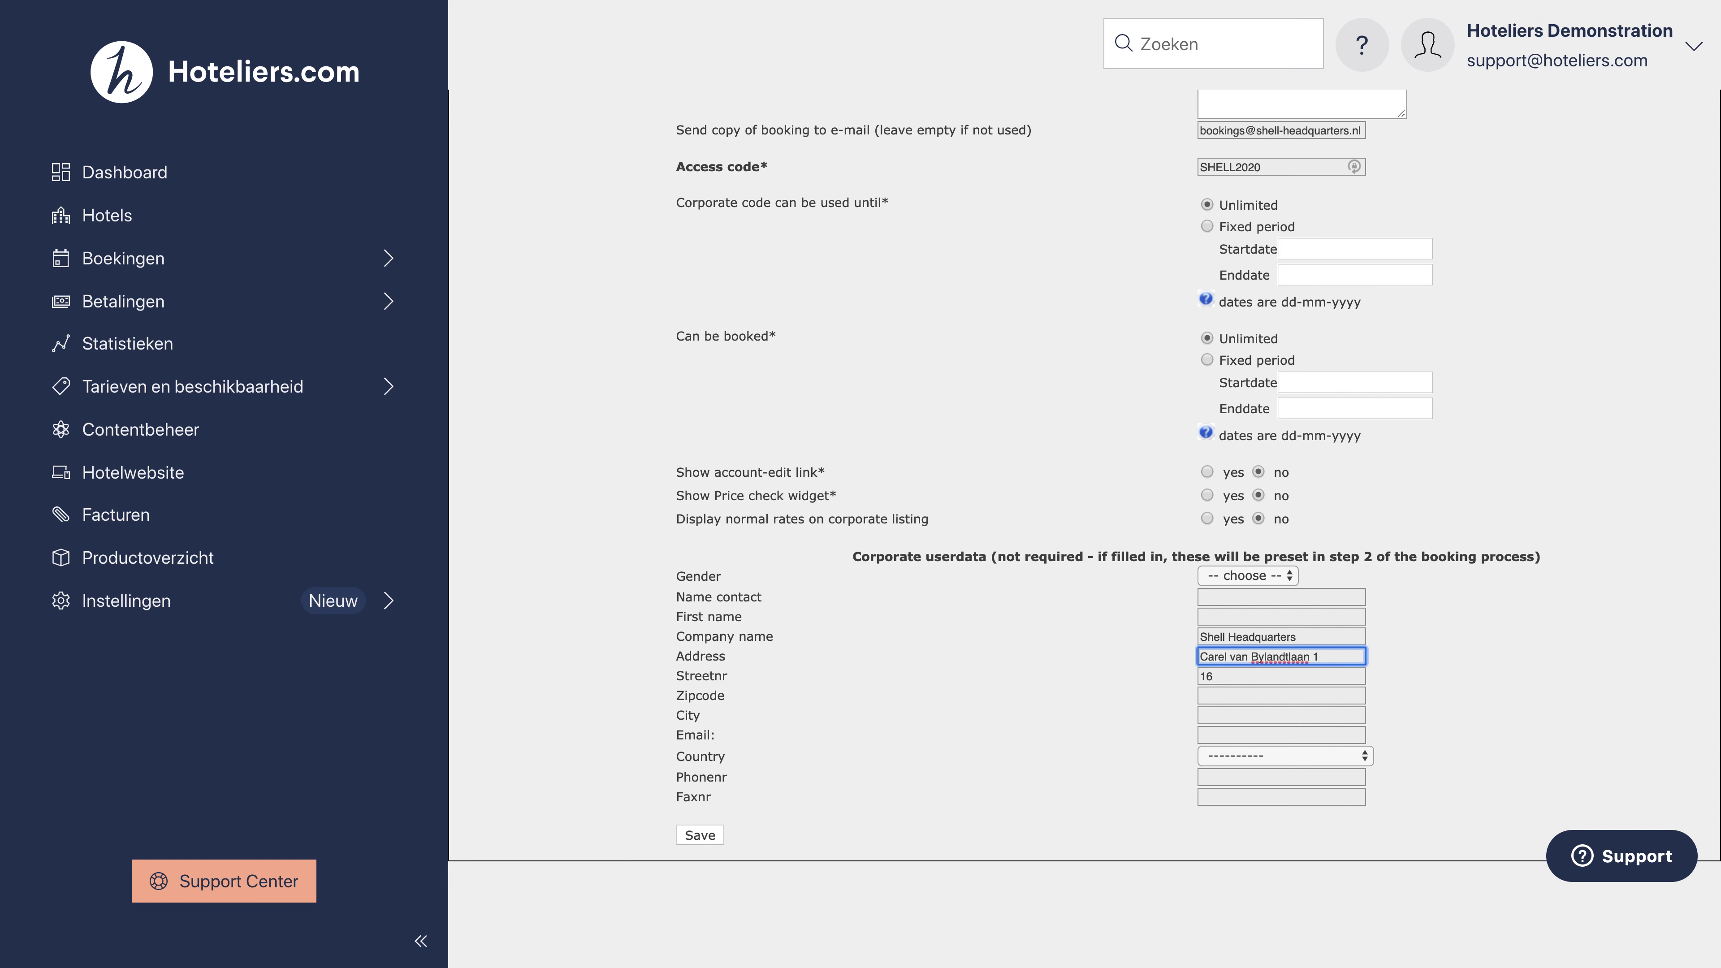
key("BackSpace")
key("BackSpace")
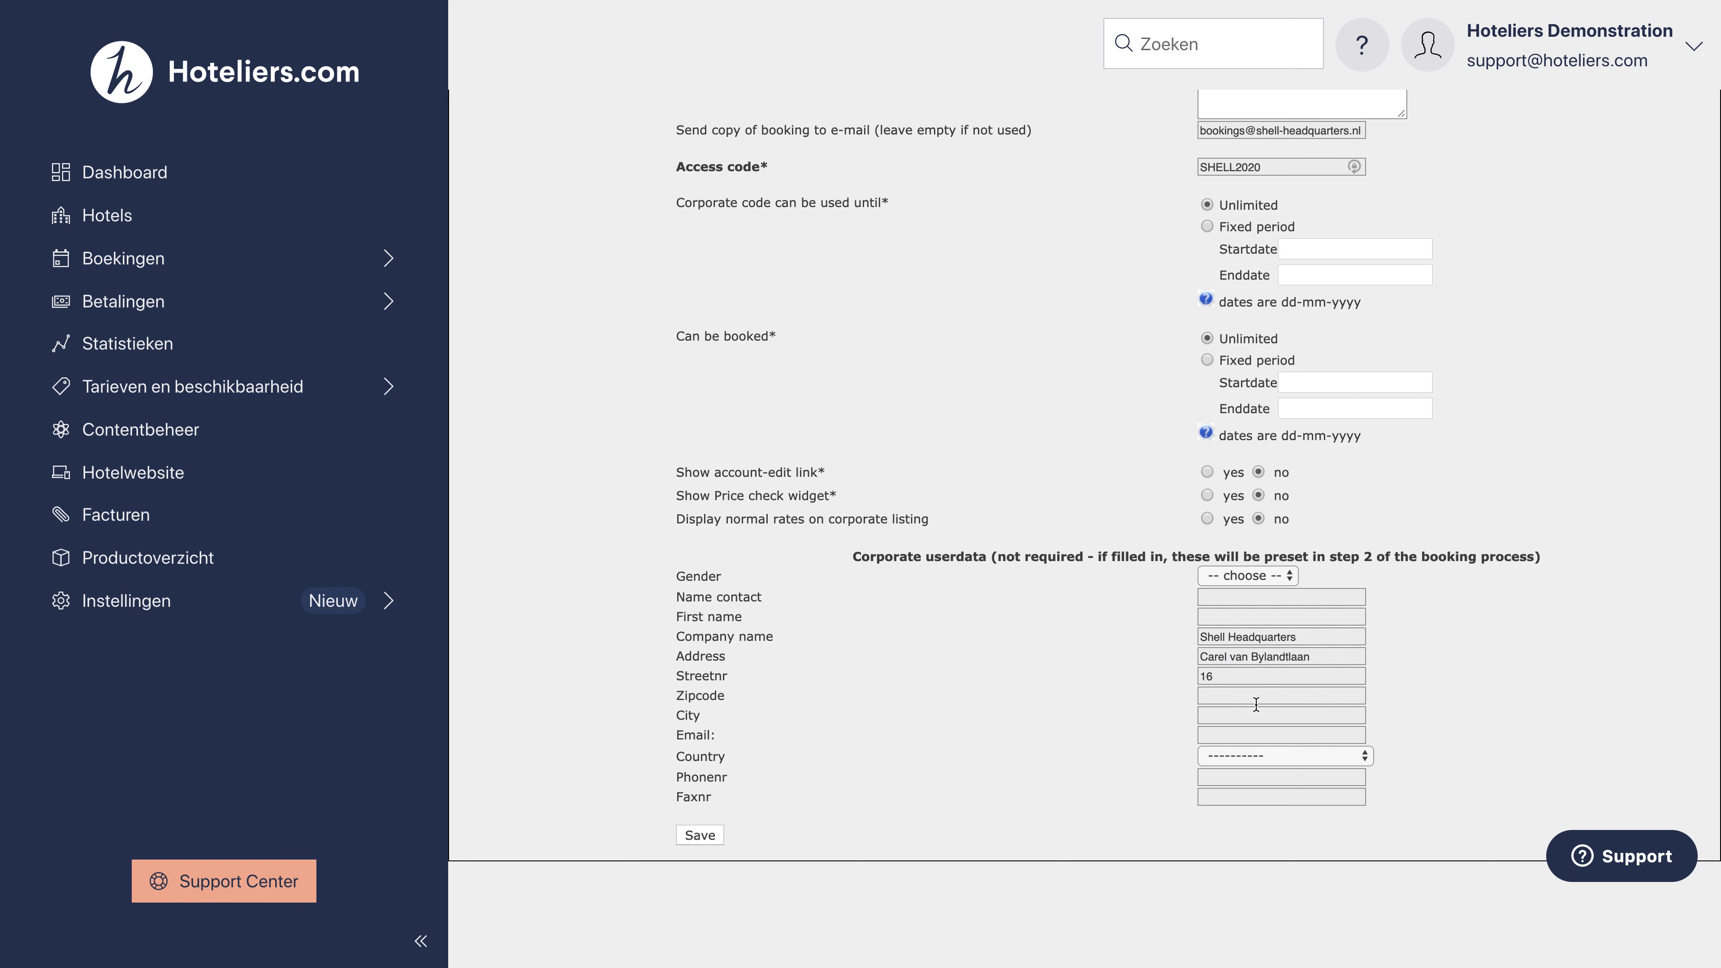
Step: Enter the zipcode and city The Hague, choose Netherlands as country, and save the user
left_click(1256, 695)
type("2596 HR")
key("Tab")
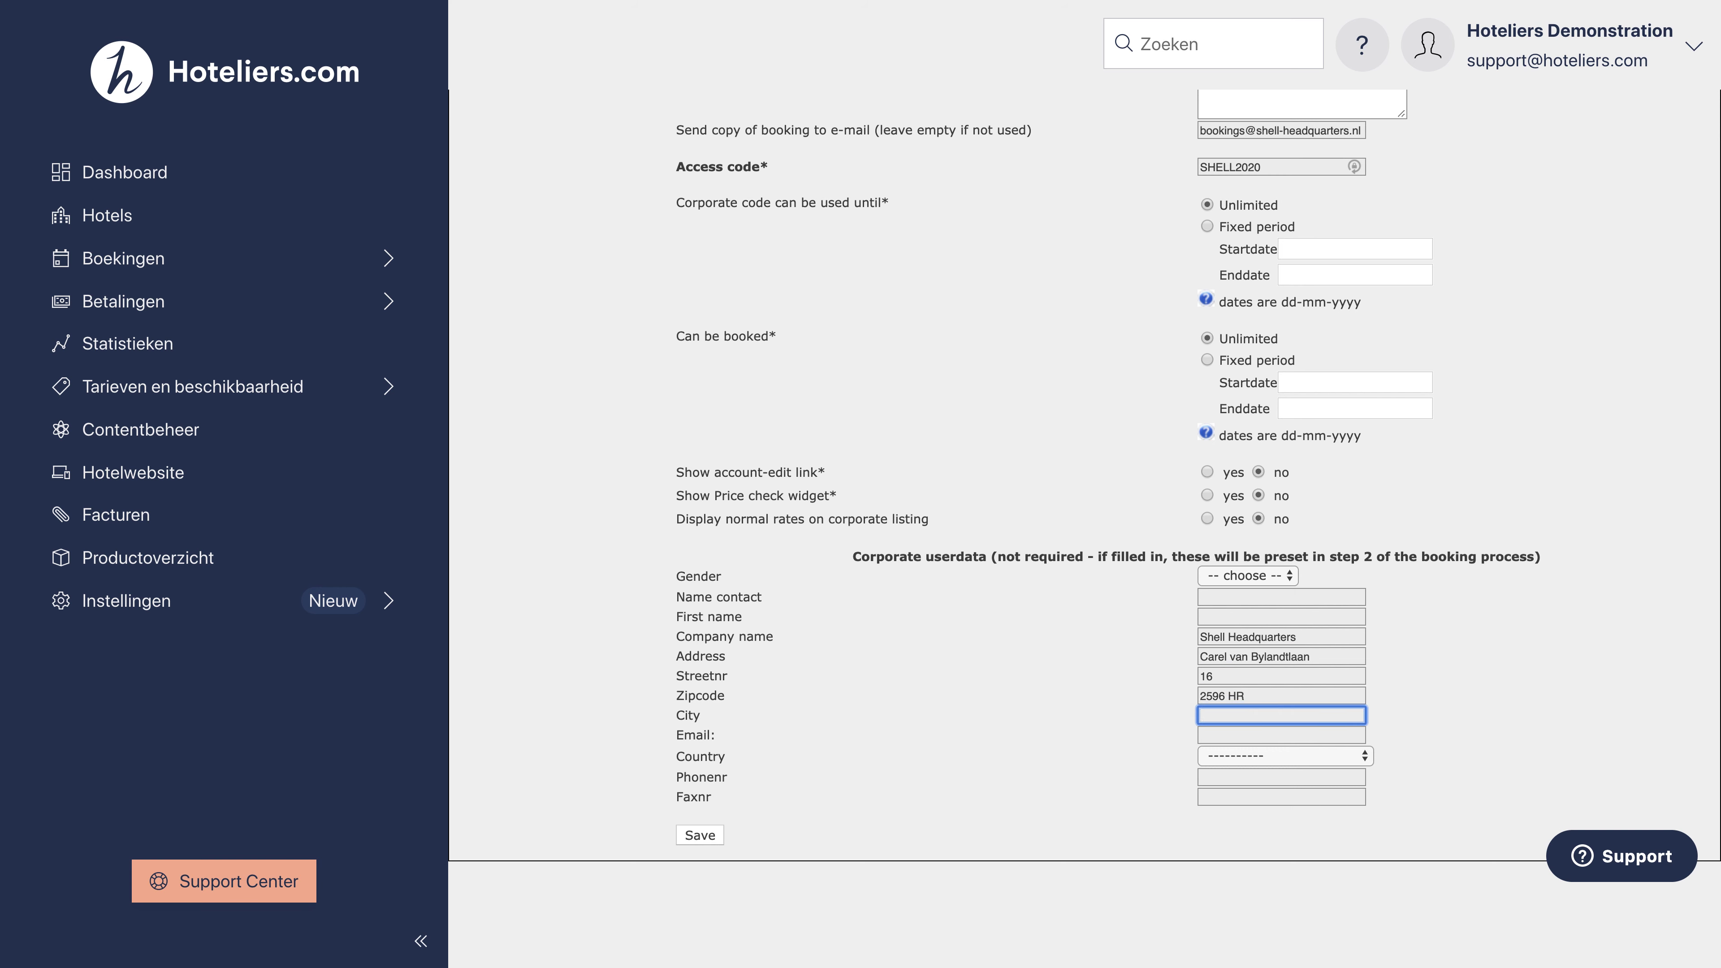
type("The Ha")
key("BackSpace")
key("BackSpace")
key("BackSpace")
type("Hague")
left_click(1243, 763)
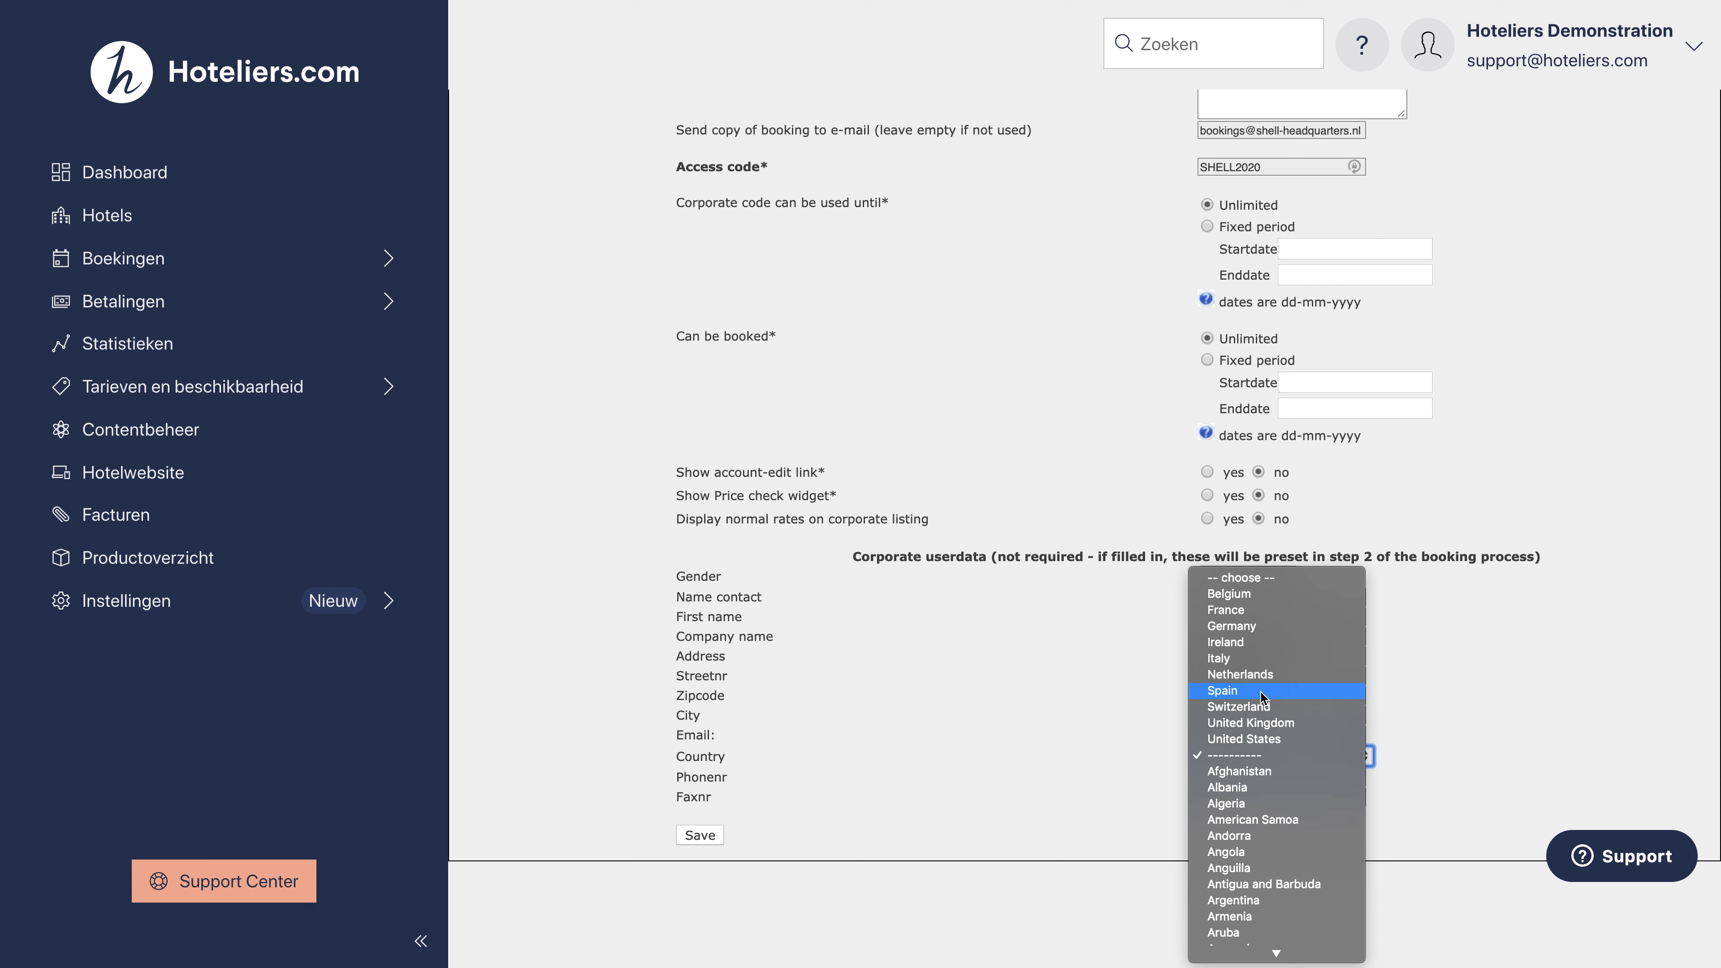
left_click(1239, 674)
left_click(1008, 834)
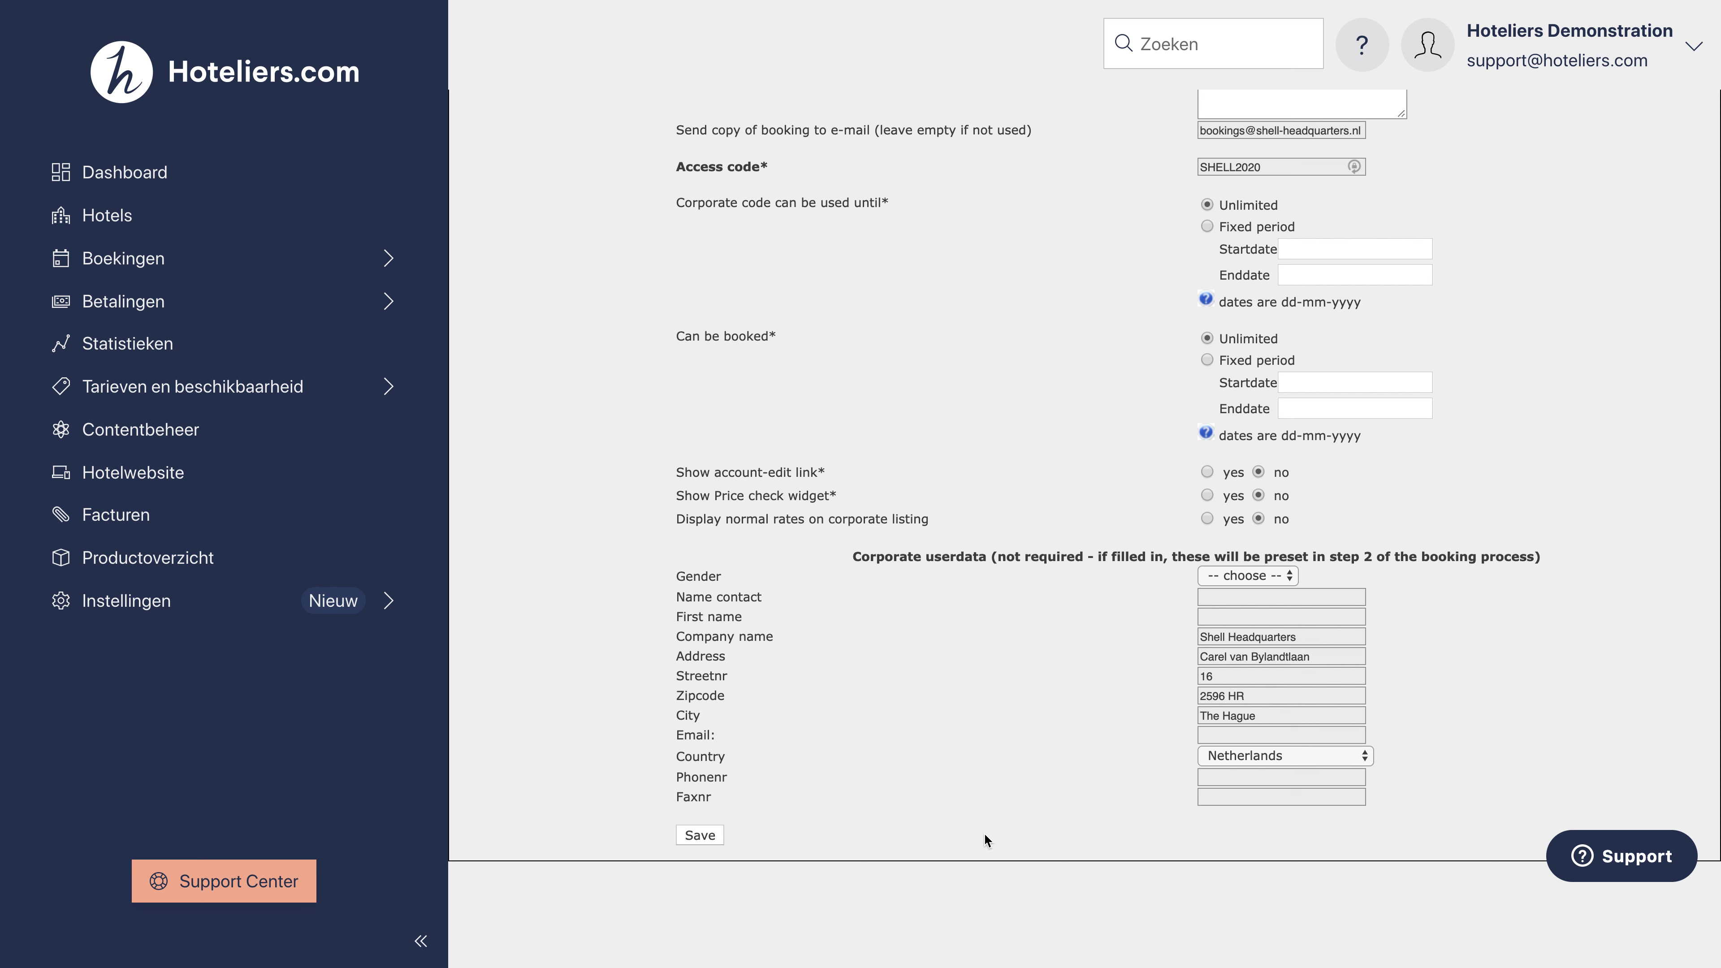
left_click(699, 836)
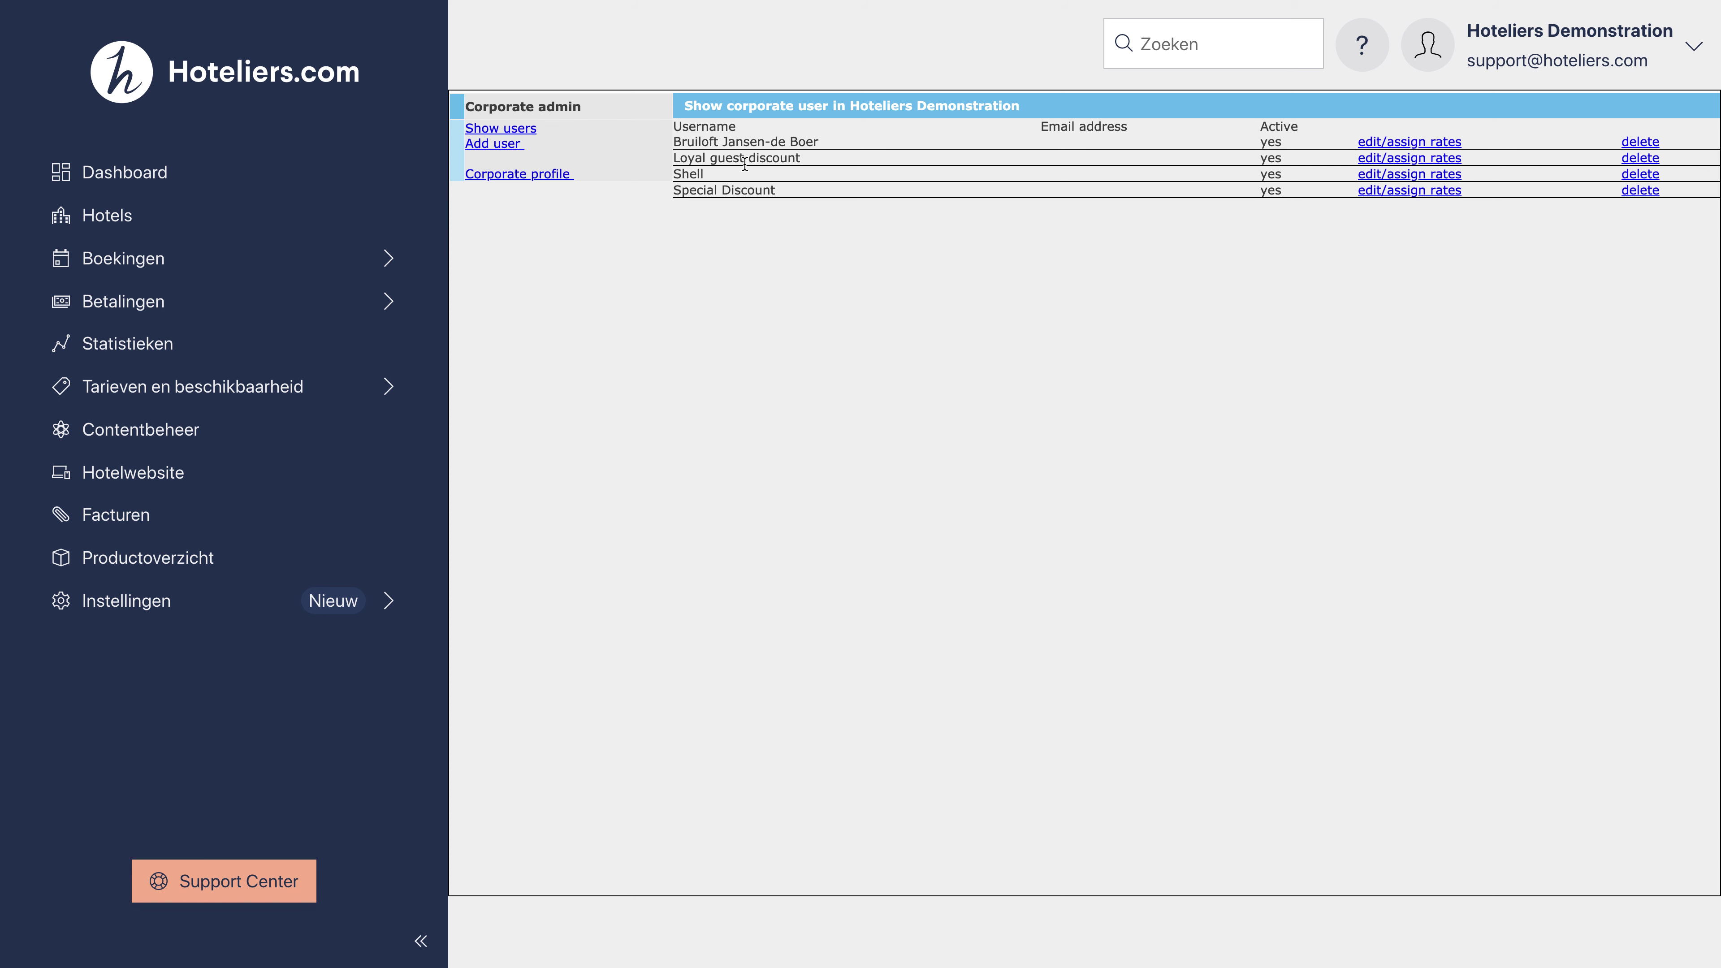
Step: Open the Shell user's settings, tick 'Shell corporate rate' as an allowed rate, and save
double_click(690, 172)
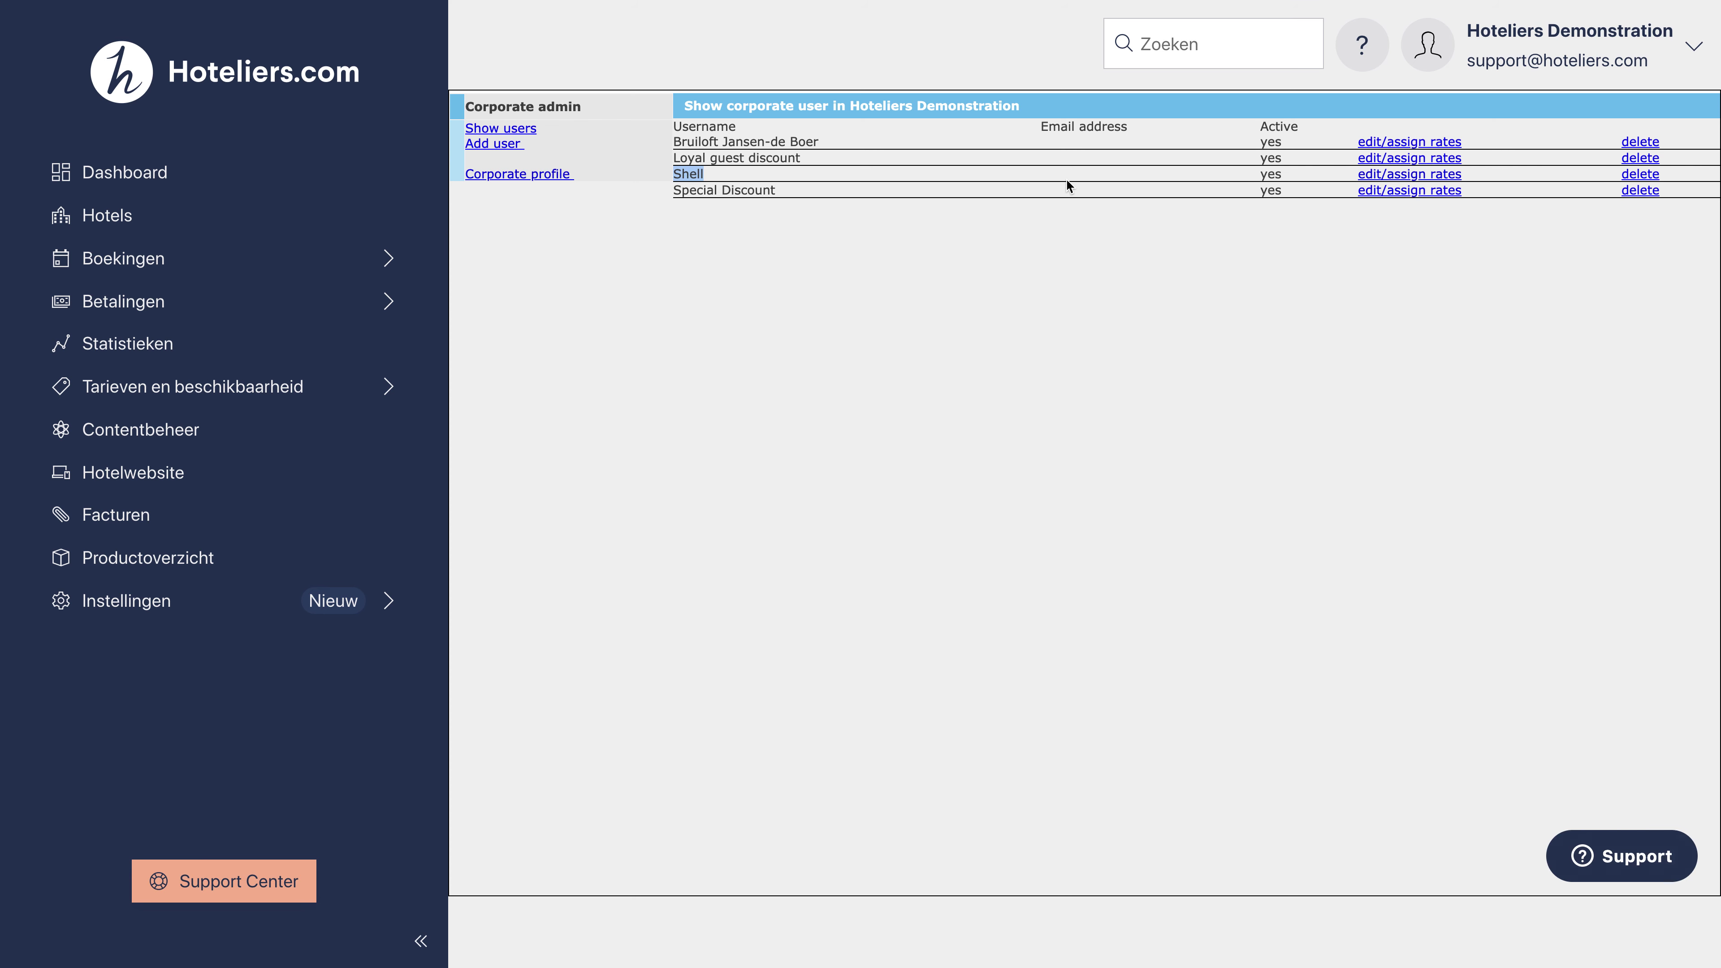
left_click(1376, 175)
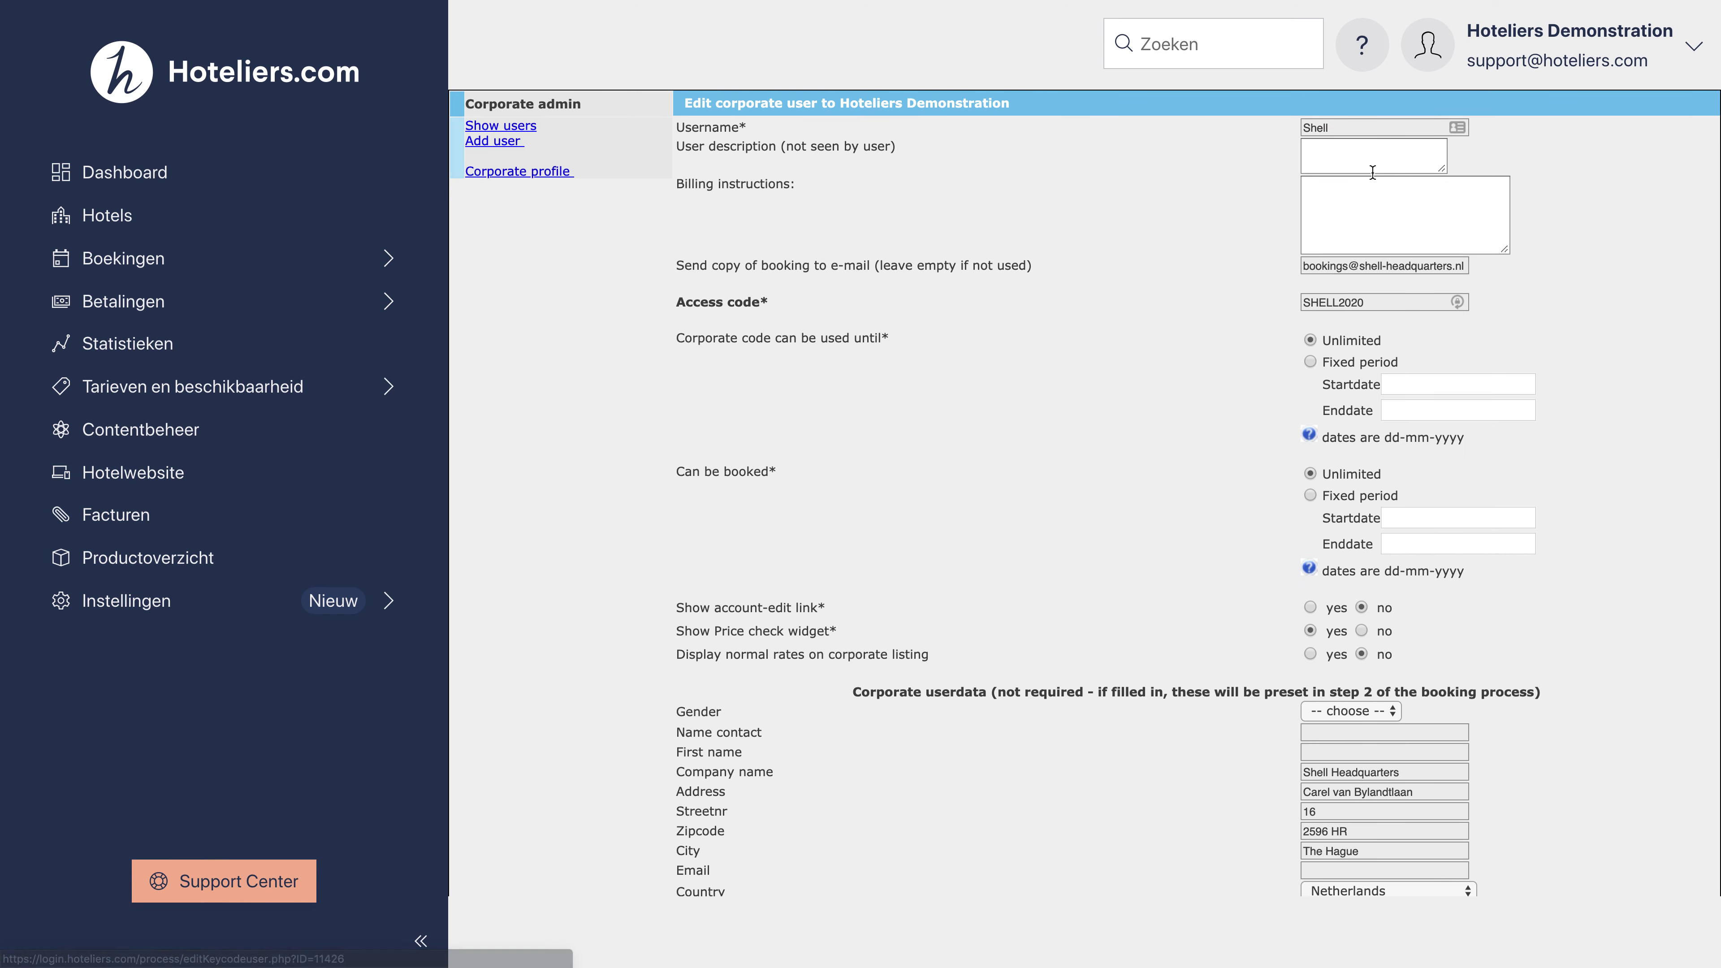
scroll(1372, 173, "down", 5)
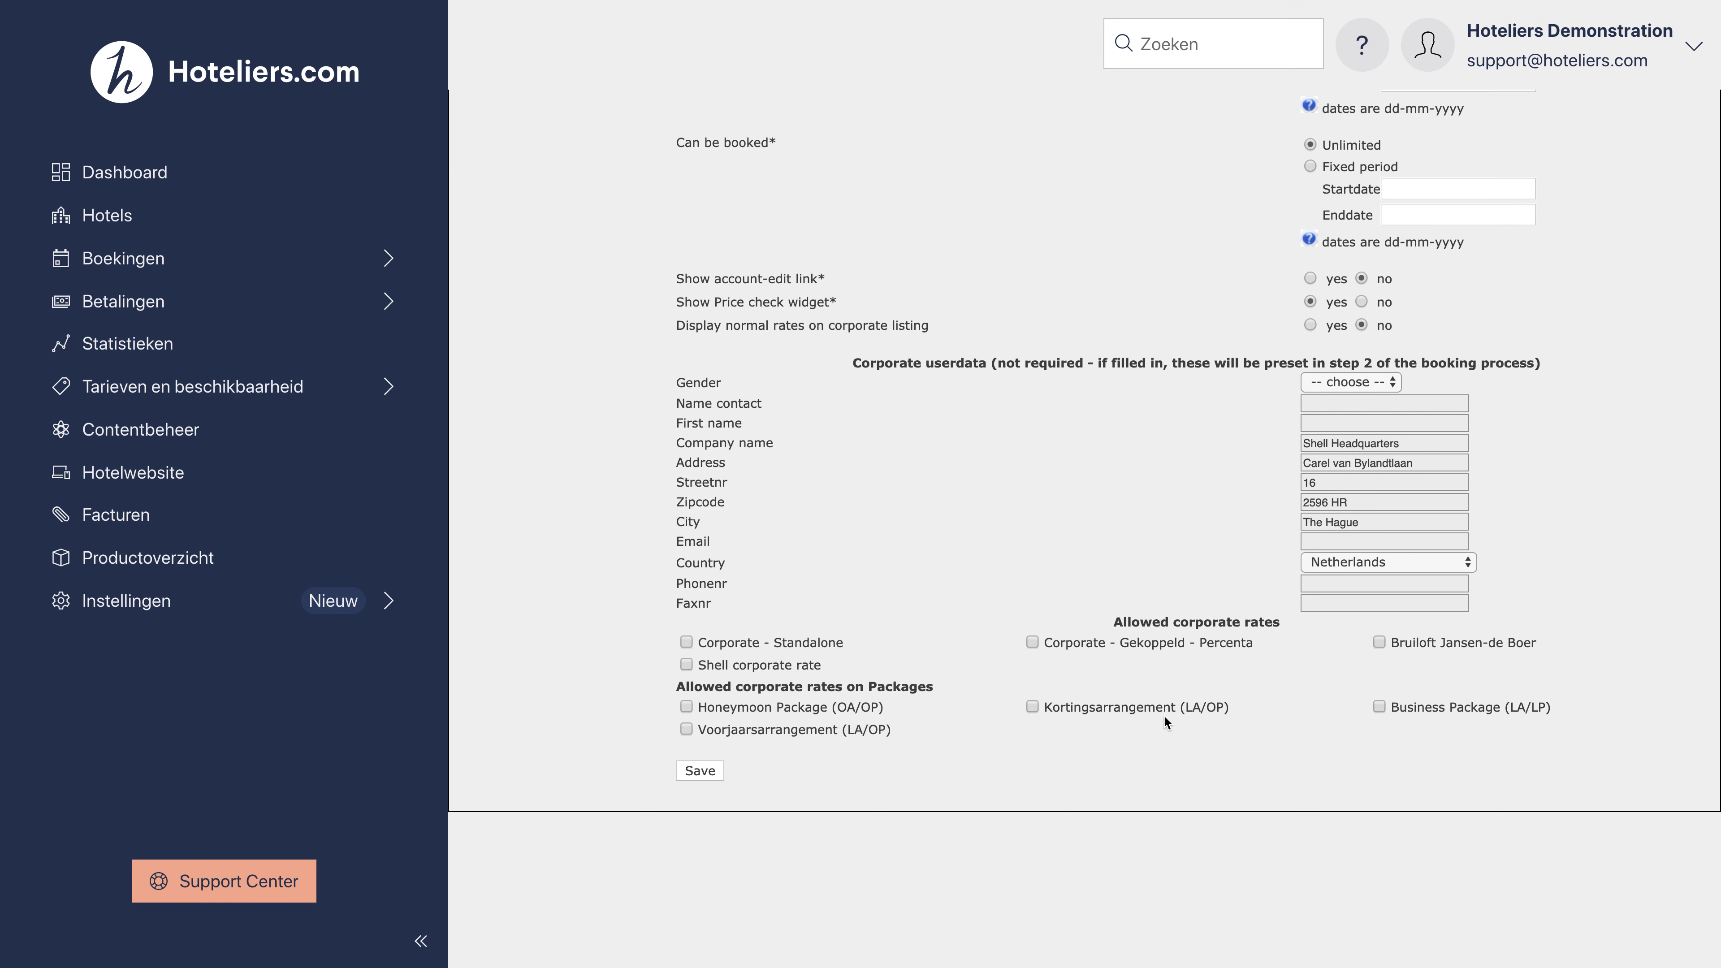
left_click(686, 666)
left_click(700, 771)
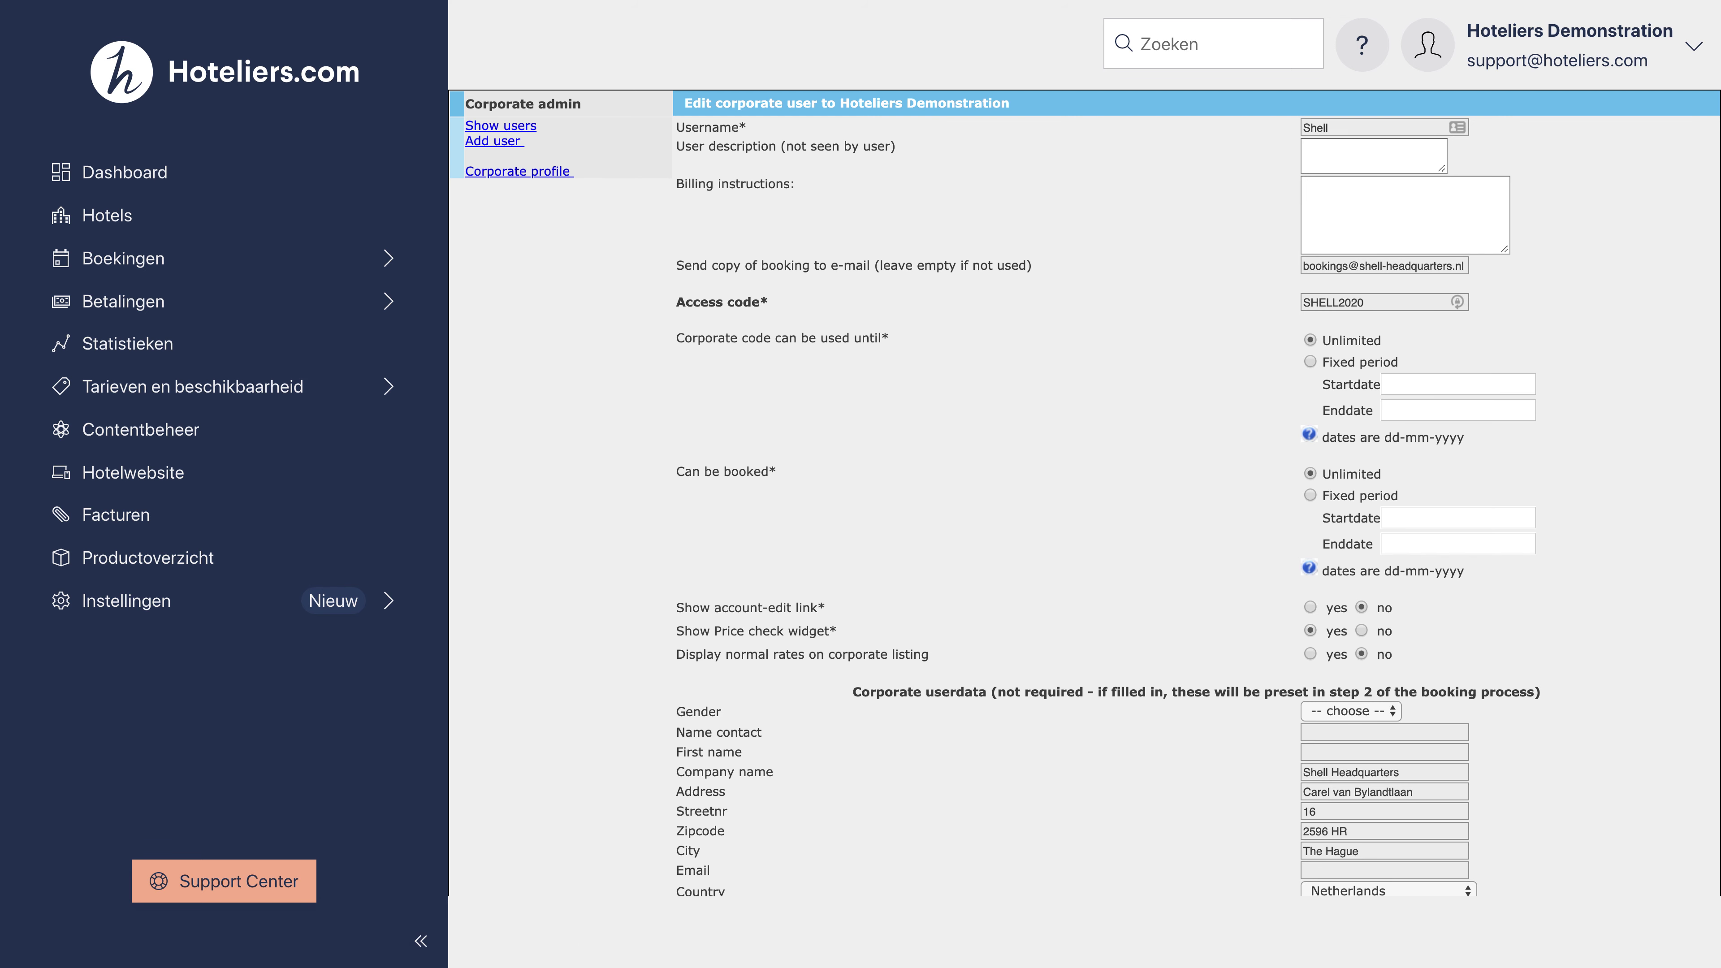